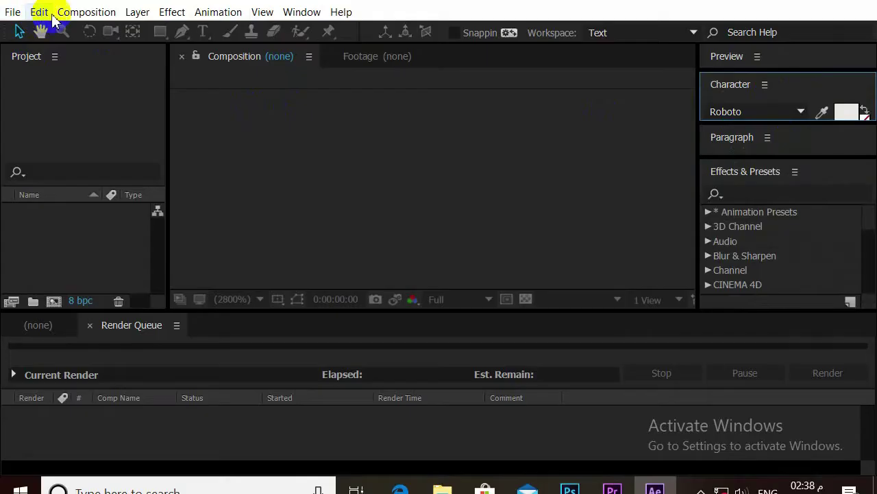
Step: Create the ANIMATION TEKS composition at 1920×1080, 30 fps, 0:00:05:00 duration
left_click(75, 12)
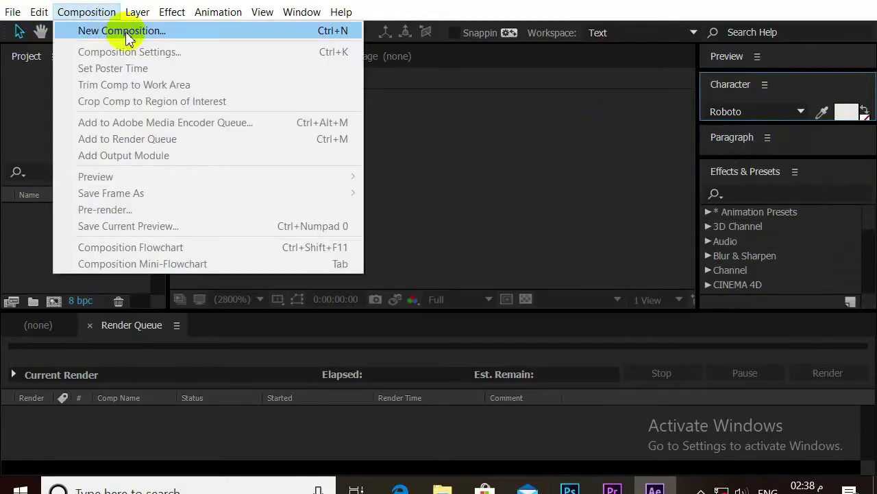
left_click(86, 29)
type("ANIMATION TEKS")
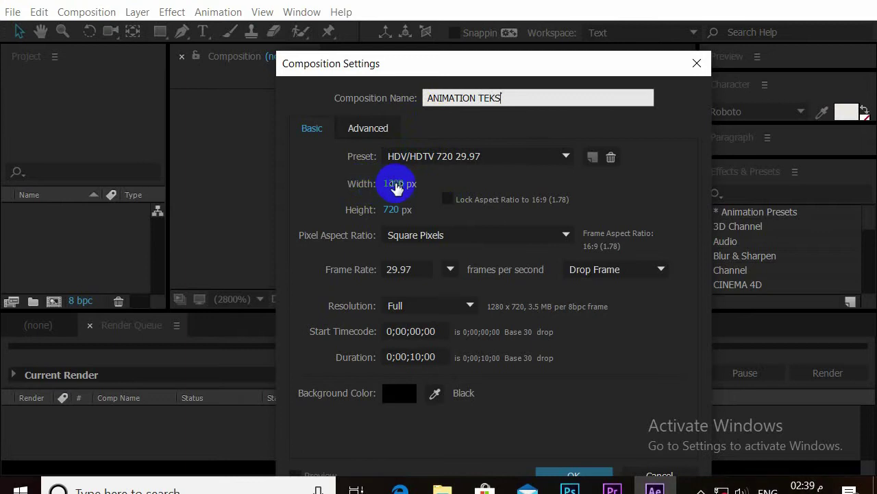
left_click(566, 157)
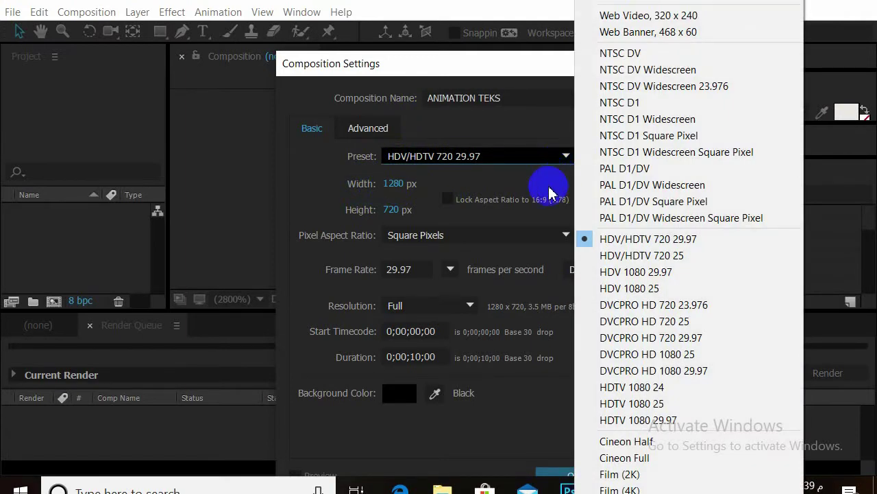
left_click(392, 182)
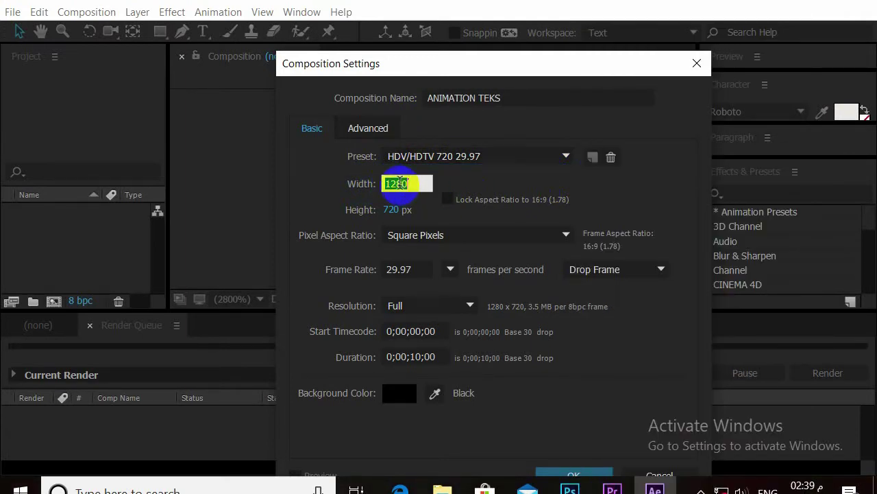
type("1")
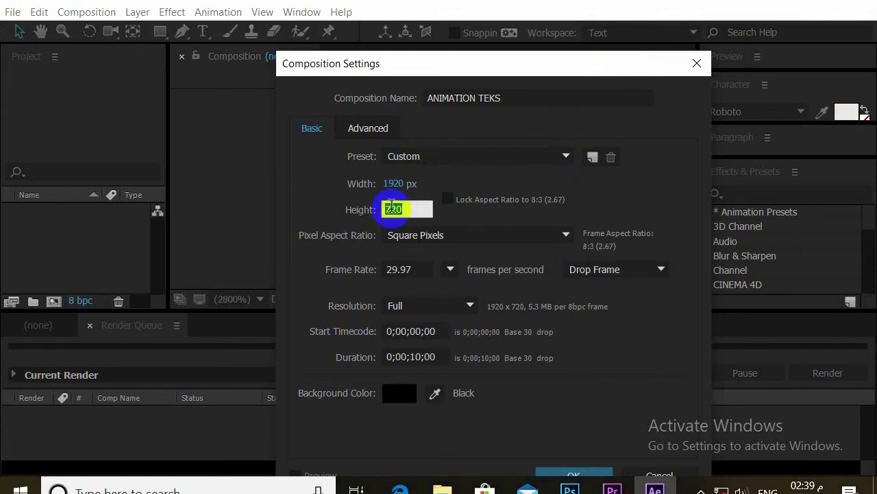
type("1080")
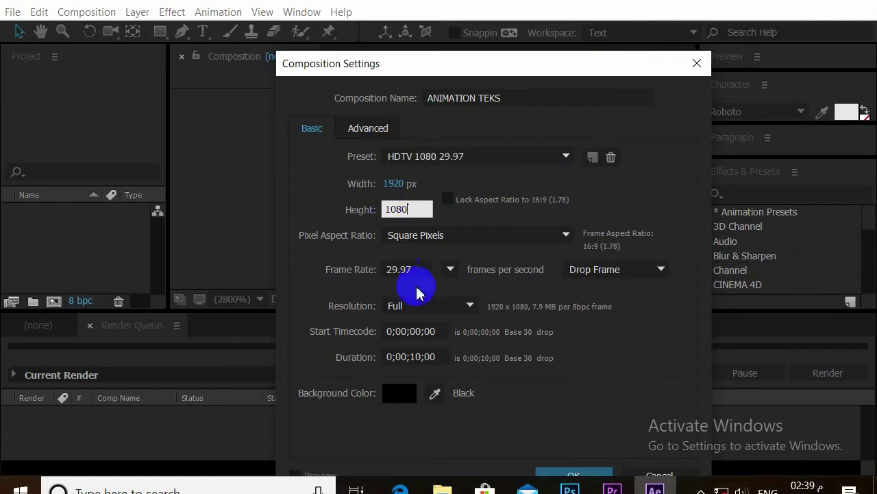
left_click(417, 356)
type("5")
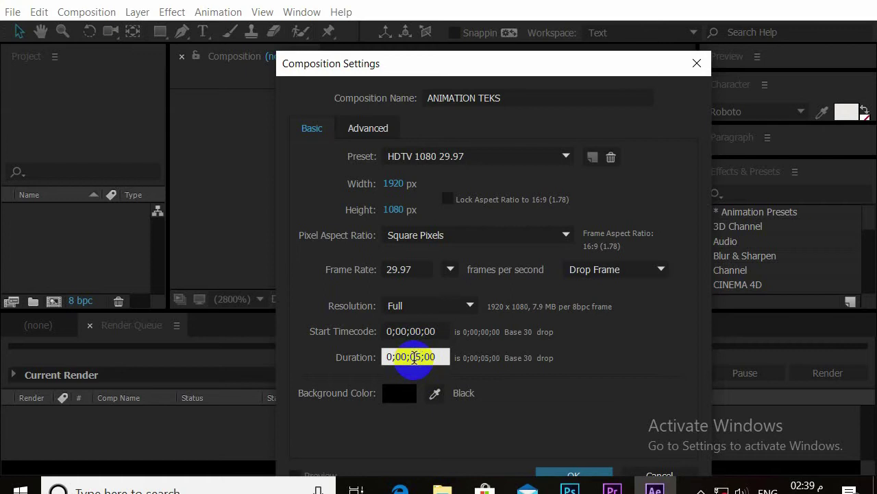
left_click(450, 269)
left_click(531, 400)
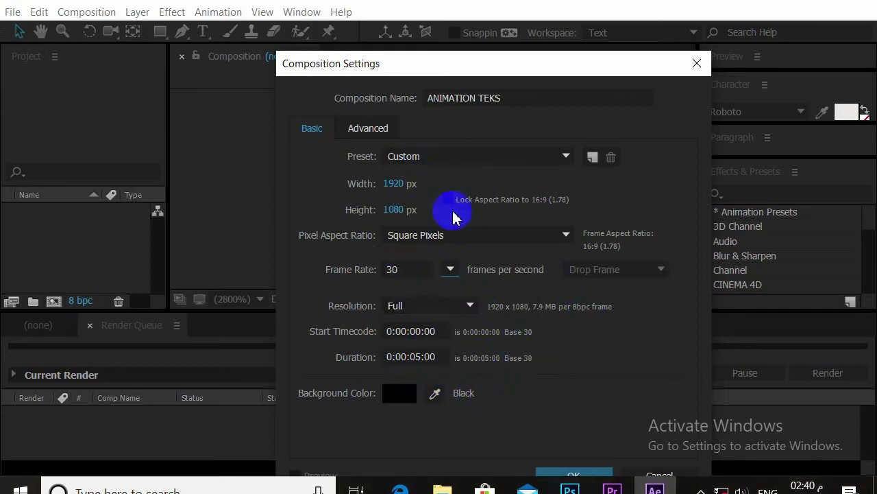
left_click(609, 410)
key("Caps_Lock")
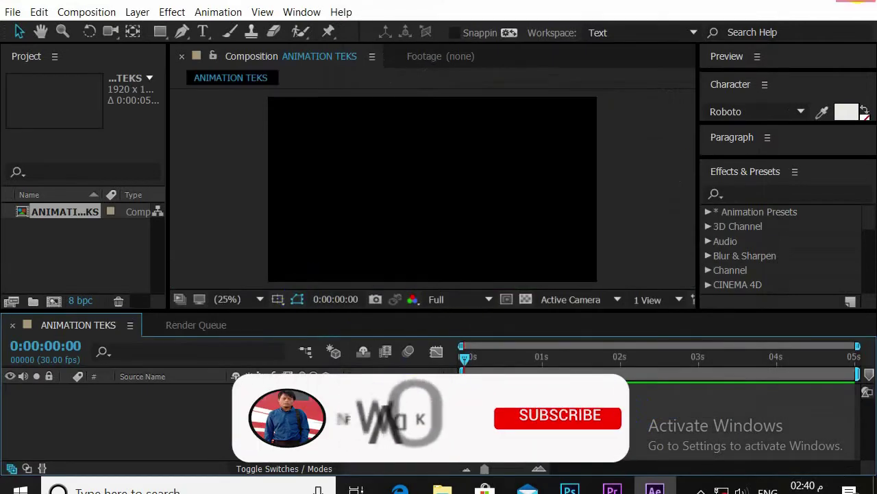
left_click(203, 32)
left_click(362, 174)
type("i")
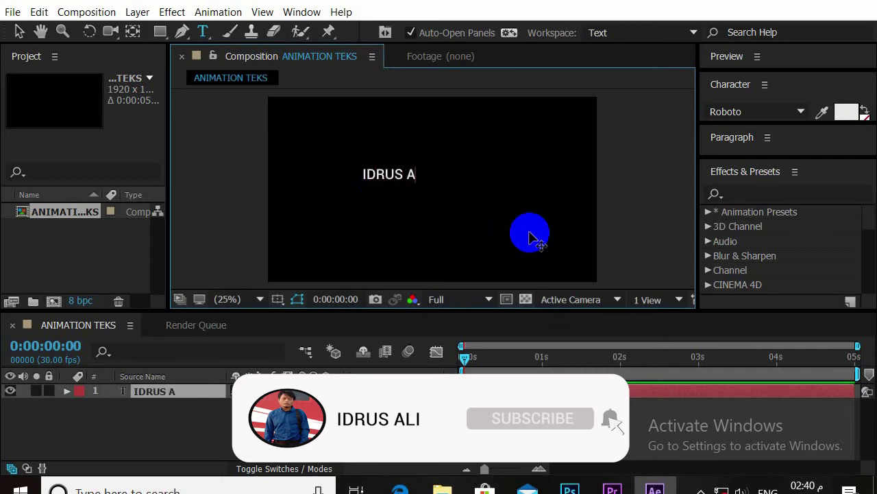
type("LI ONE WAARA")
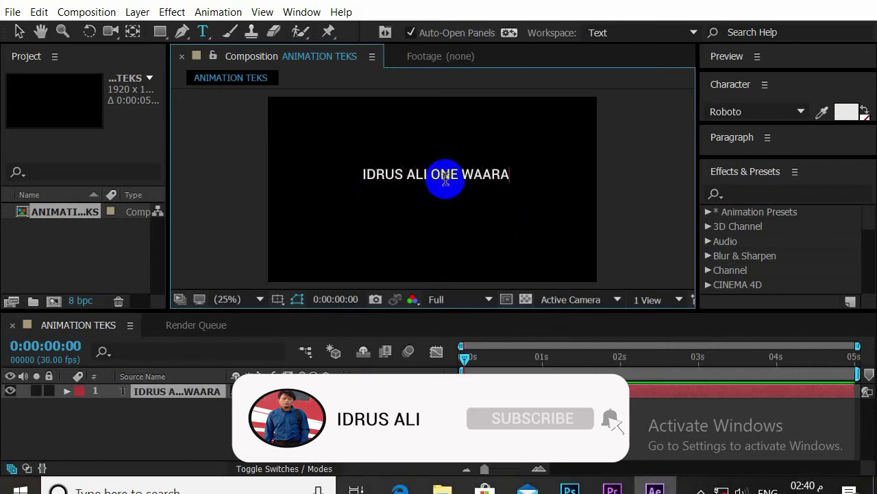
key("Escape")
Step: With the Selection tool, nudge the text block slightly right and down
key("y")
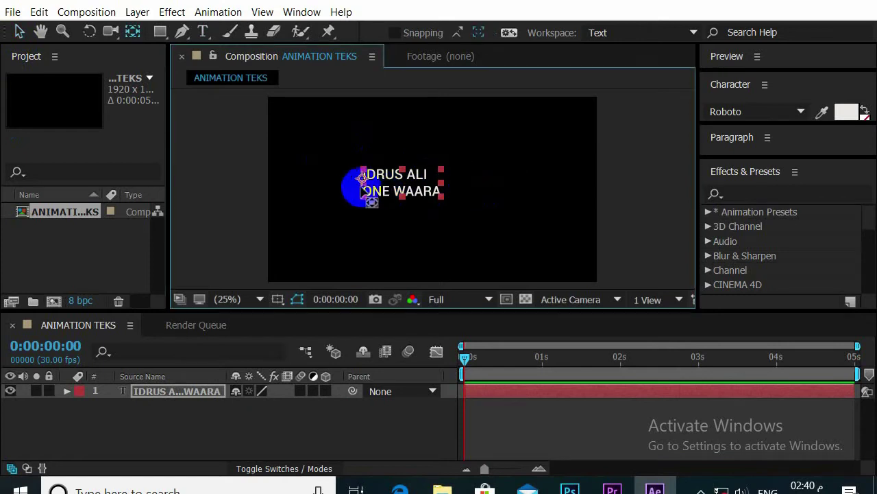
key("Caps_Lock")
key("v")
key("Caps_Lock")
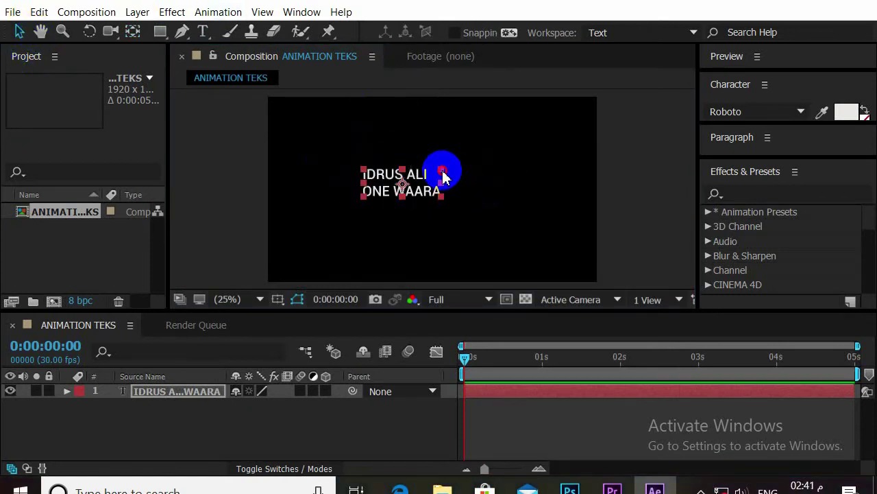
left_click_drag(463, 165, 484, 168)
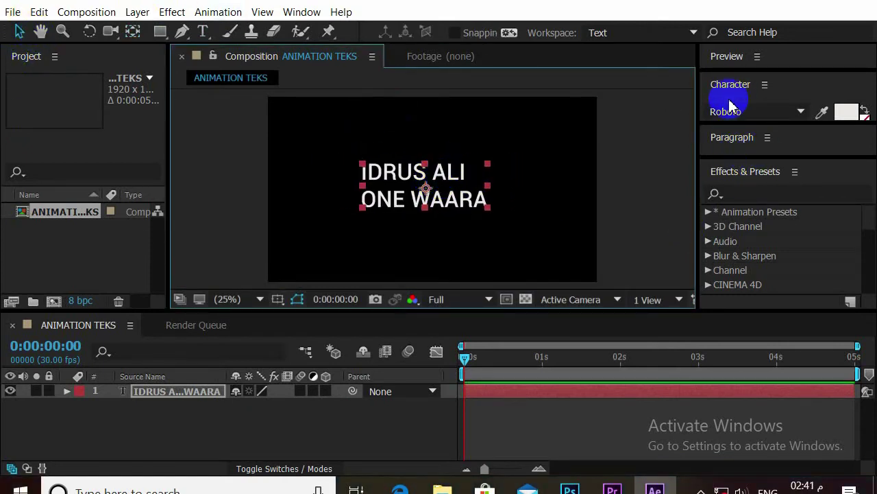
Step: Show the Align panel and stack the Preview and text panels beneath it
left_click(301, 11)
left_click(360, 83)
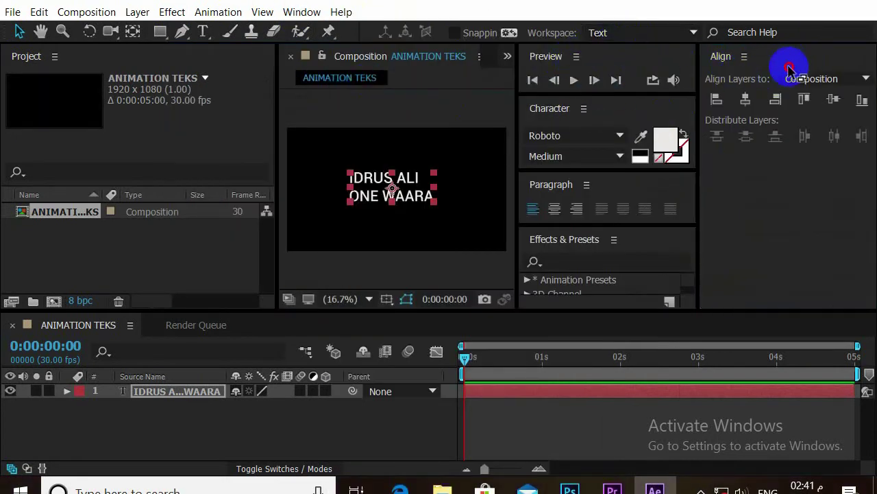
left_click(654, 101)
left_click_drag(654, 101, 686, 85)
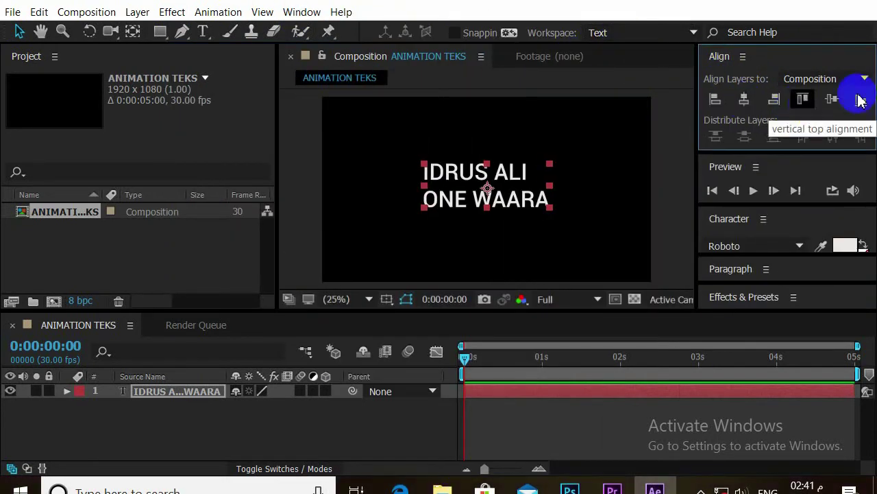
Step: Move the Effects & Presets panel to the bottom area and resize the viewer space
left_click(742, 57)
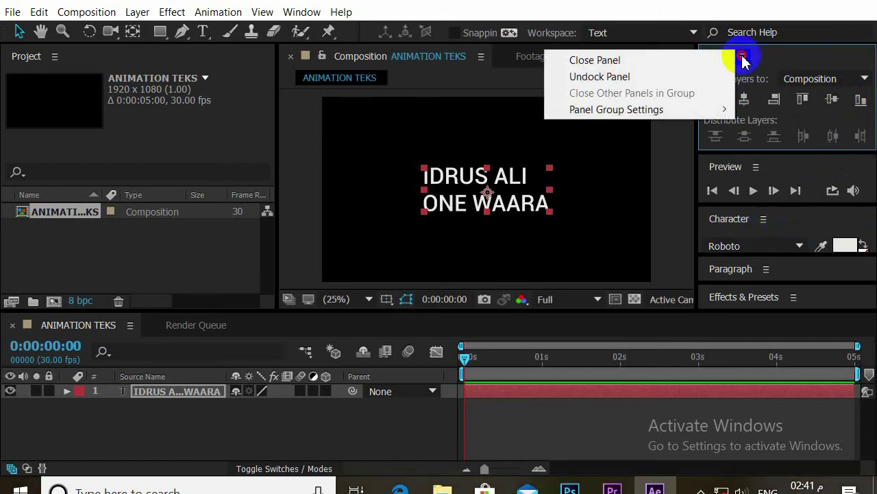
left_click(812, 152)
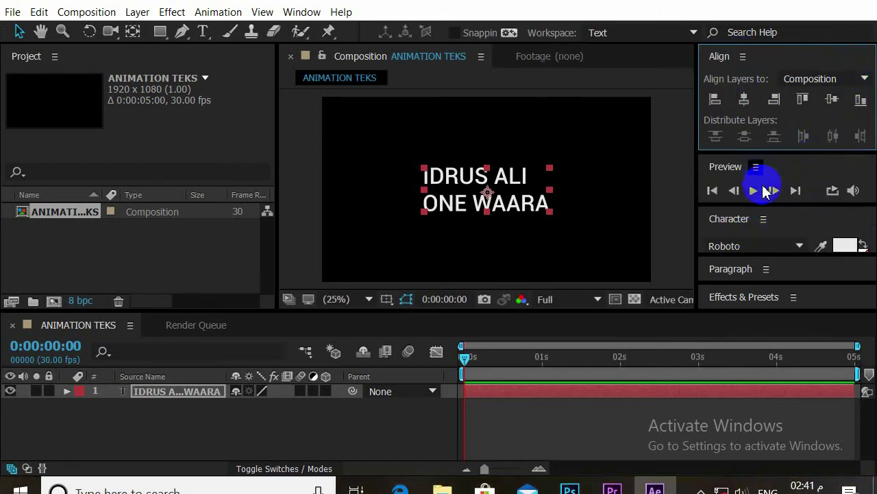
left_click(765, 268)
left_click(800, 282)
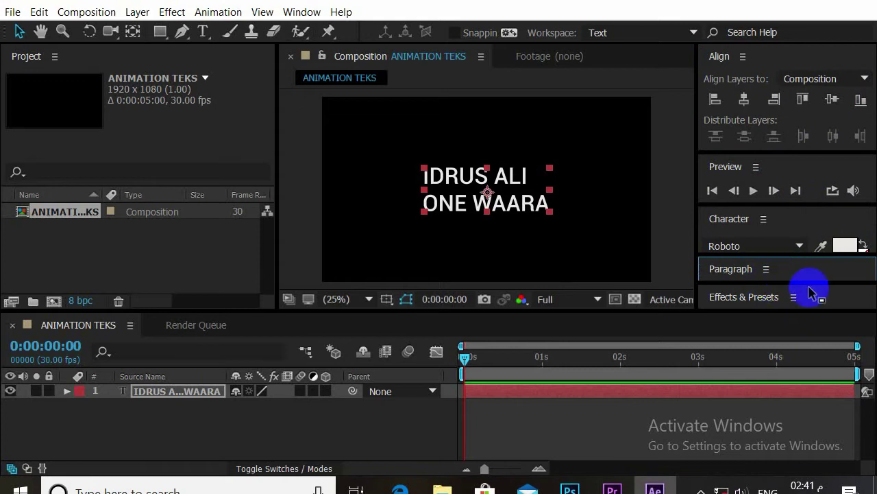
left_click_drag(747, 296, 566, 338)
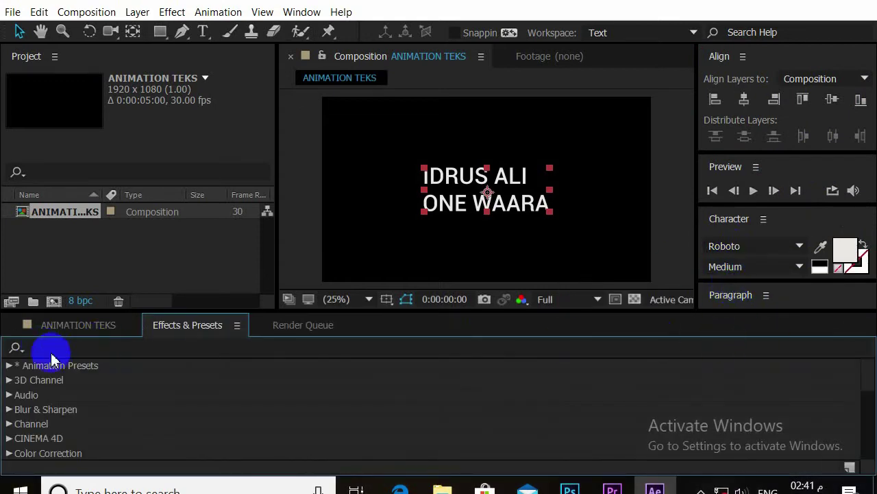
left_click(79, 325)
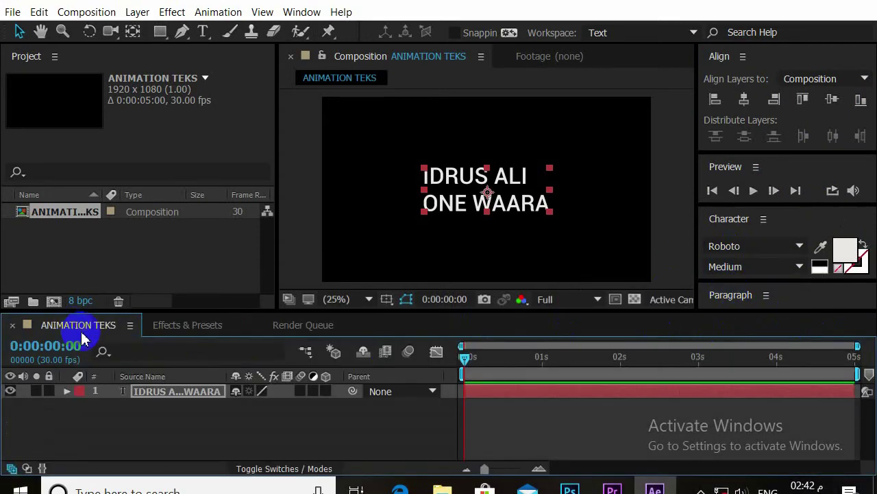
left_click_drag(761, 312, 760, 403)
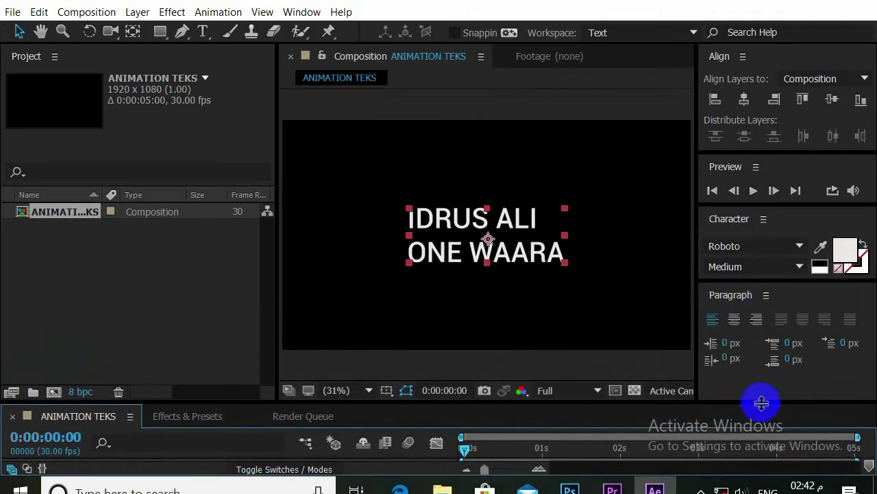
Step: Reposition the text, turn on Title/Action Safe guides, and dock Effects & Presets under Project
left_click_drag(430, 212, 519, 212)
left_click(387, 390)
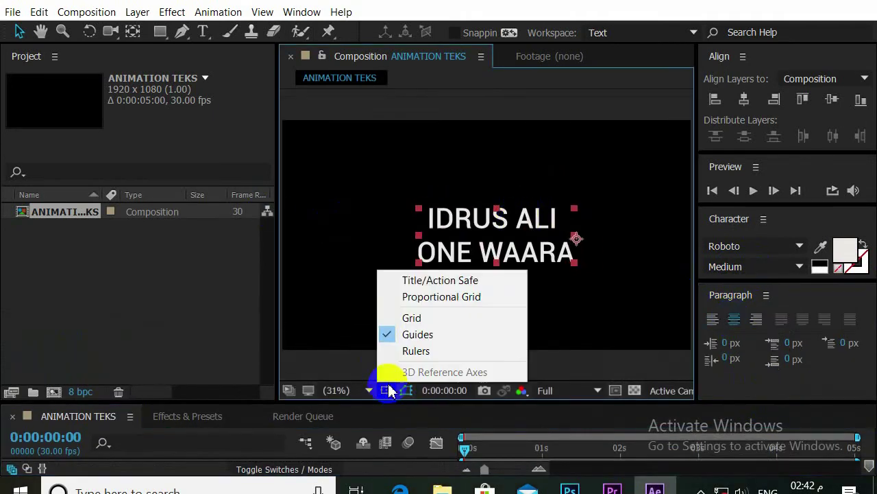
left_click(418, 284)
left_click_drag(577, 237, 564, 232)
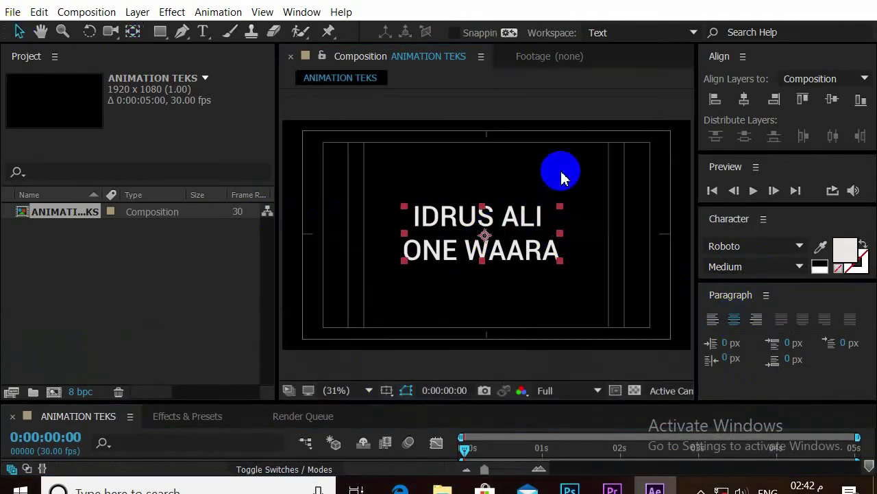
left_click_drag(187, 415, 235, 400)
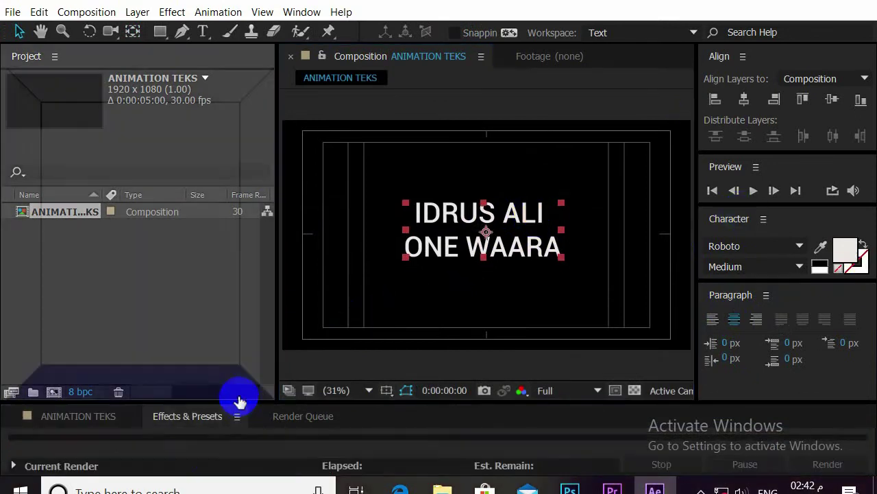
Step: Switch to the Animation workspace, scale up the two-line text, and widen the right column
left_click(677, 34)
left_click(634, 69)
left_click_drag(359, 301, 358, 260)
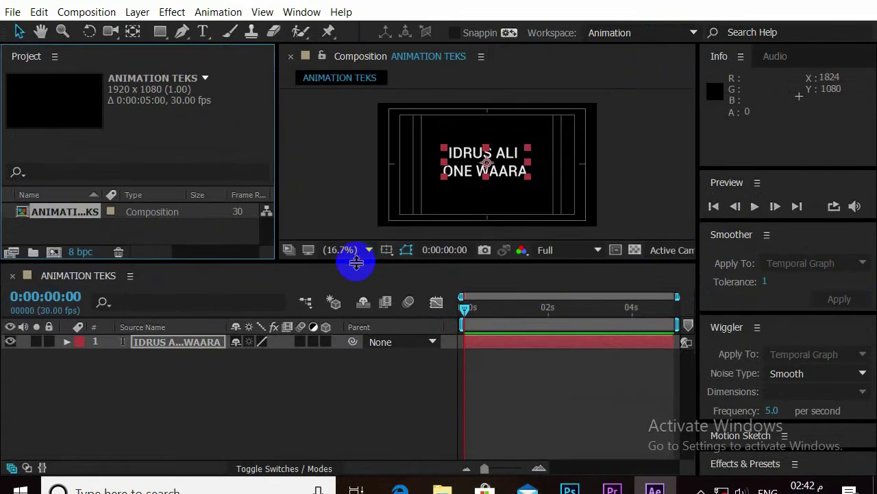
left_click(668, 141)
left_click_drag(527, 157, 602, 162)
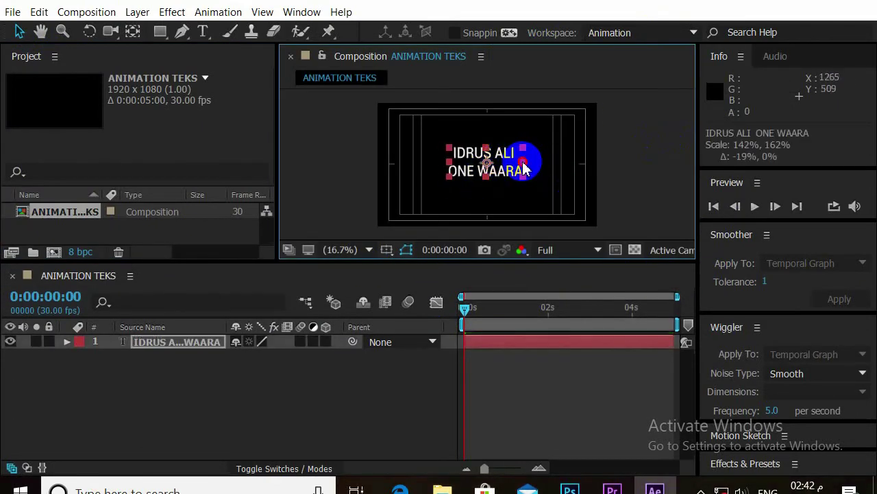
key("Caps_Lock")
key("Caps_Lock")
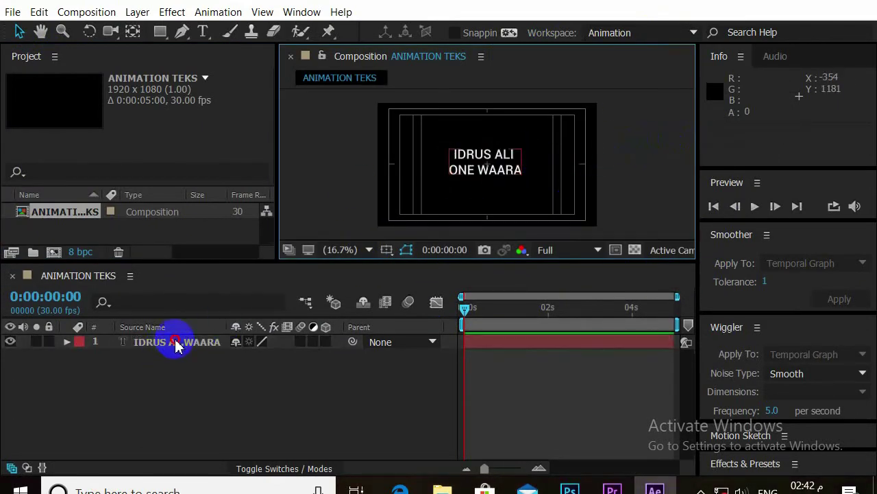
left_click(176, 342)
left_click_drag(694, 209, 648, 205)
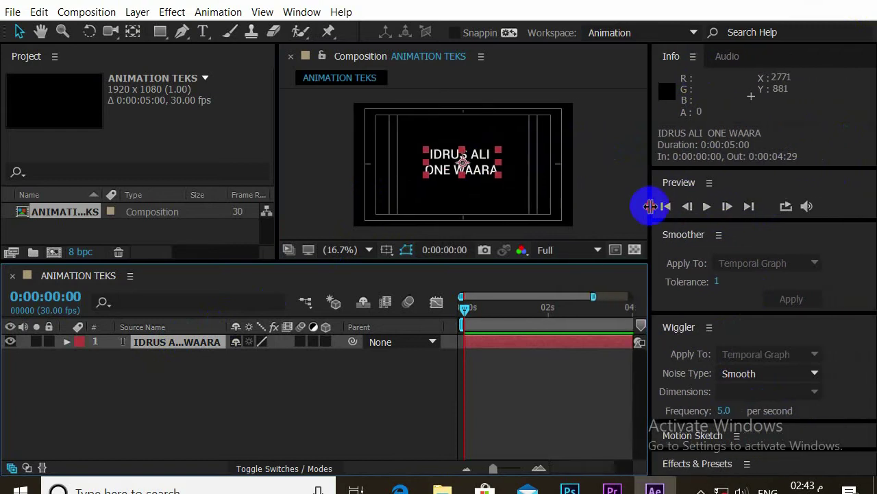
Step: Try the Minimal workspace, then switch to All Panels and reset its layout
left_click(637, 33)
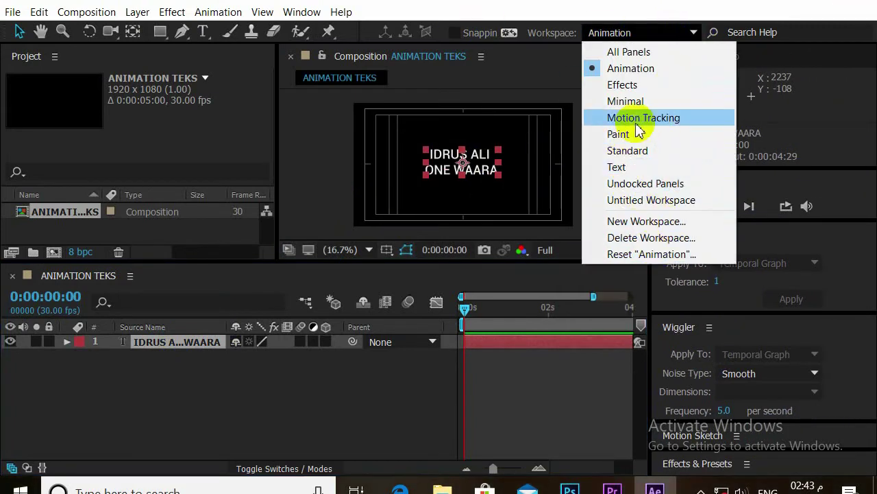
left_click(634, 101)
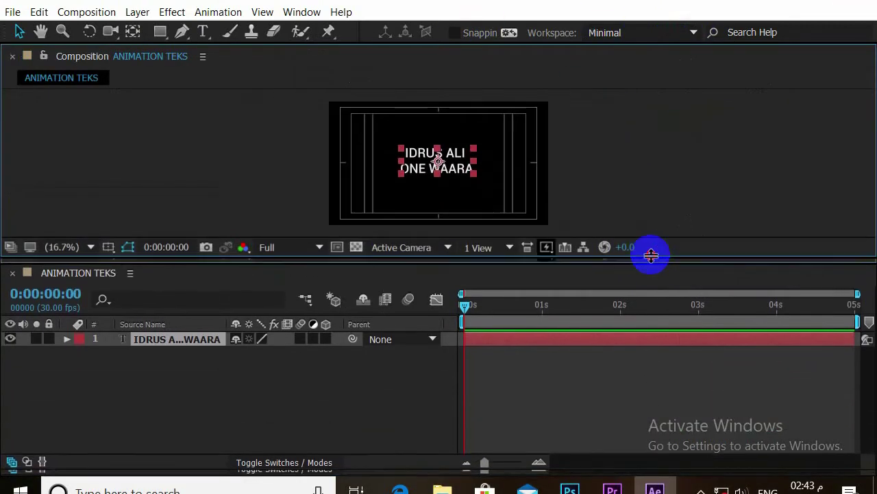
left_click_drag(645, 343, 654, 289)
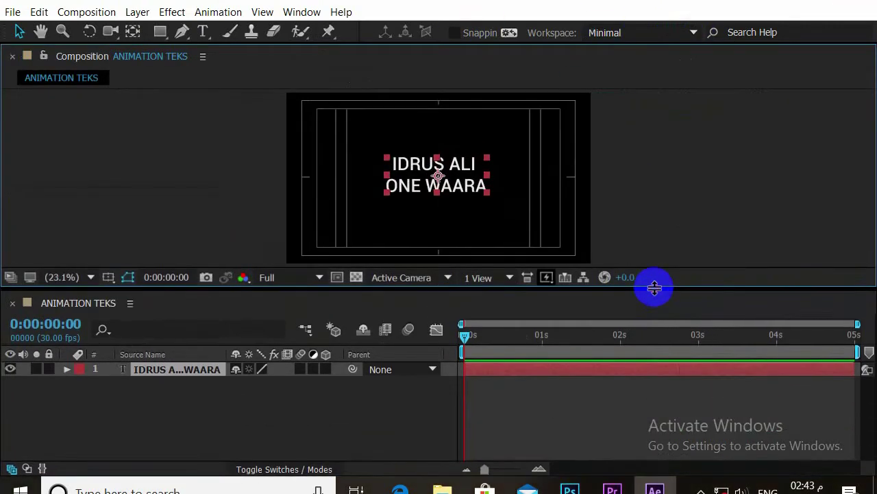
left_click(693, 34)
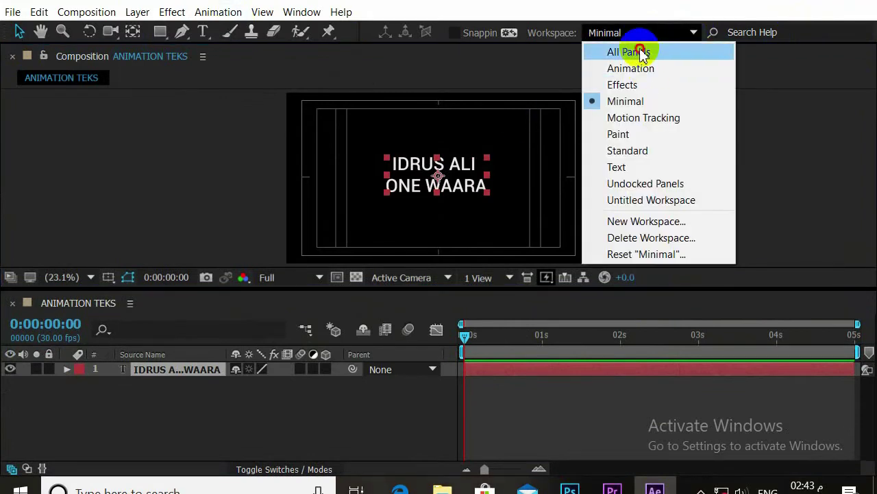
left_click(637, 52)
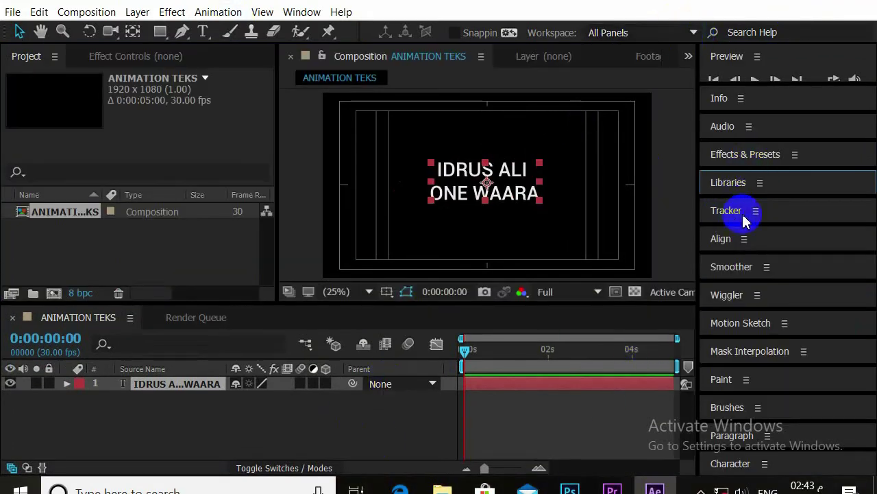
left_click(685, 32)
left_click(656, 254)
left_click(504, 260)
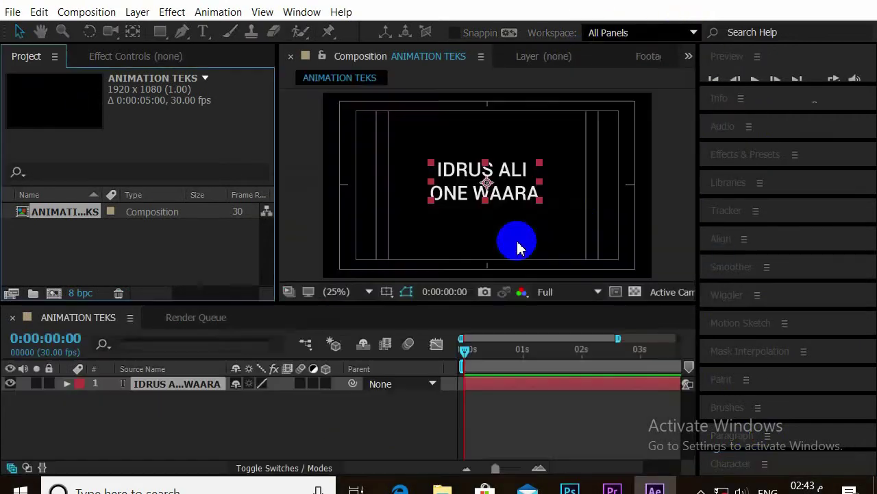
Step: Try the Paint and Untitled workspaces, enlarging the viewer and preview areas
left_click(630, 32)
left_click(618, 134)
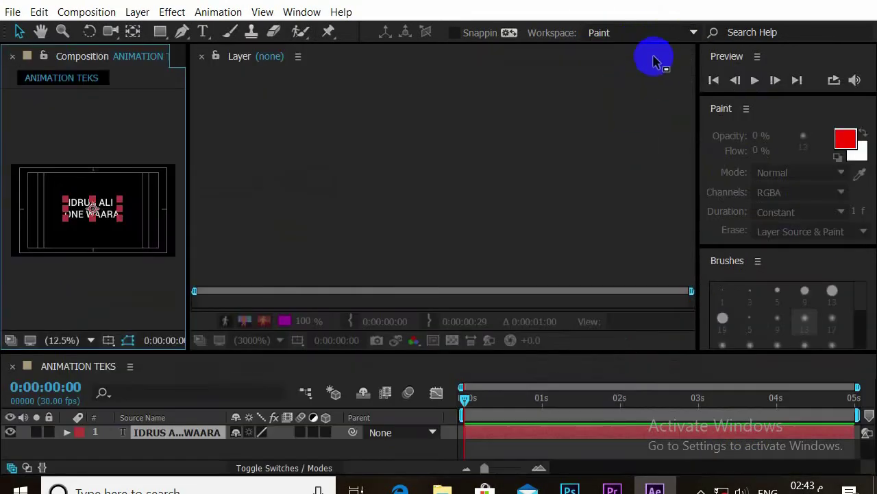
left_click(658, 32)
left_click(648, 200)
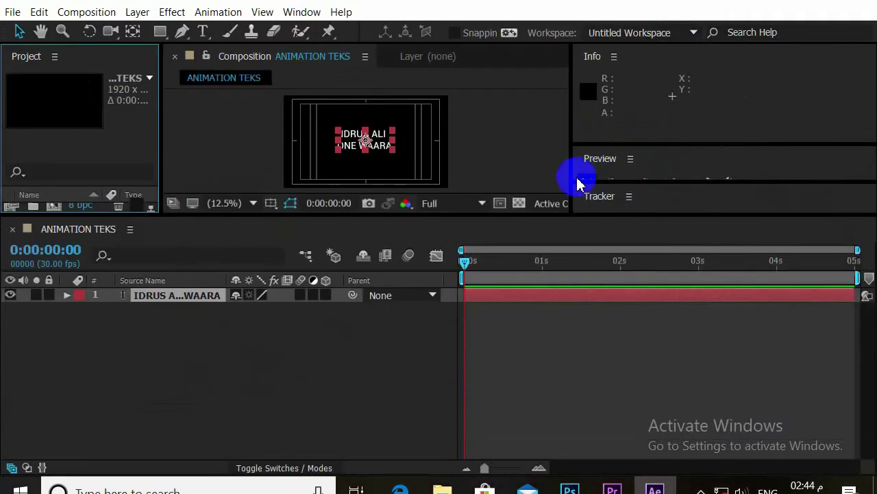
left_click_drag(574, 176, 649, 172)
left_click_drag(486, 218, 480, 266)
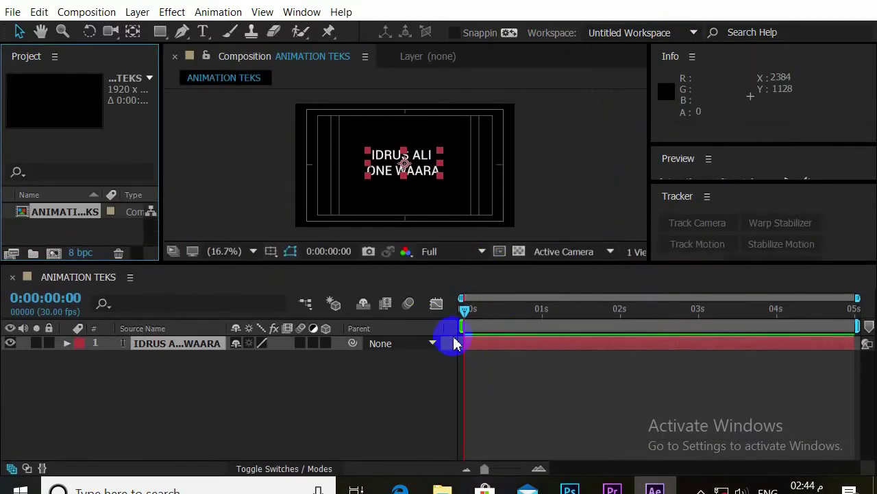
left_click(433, 322)
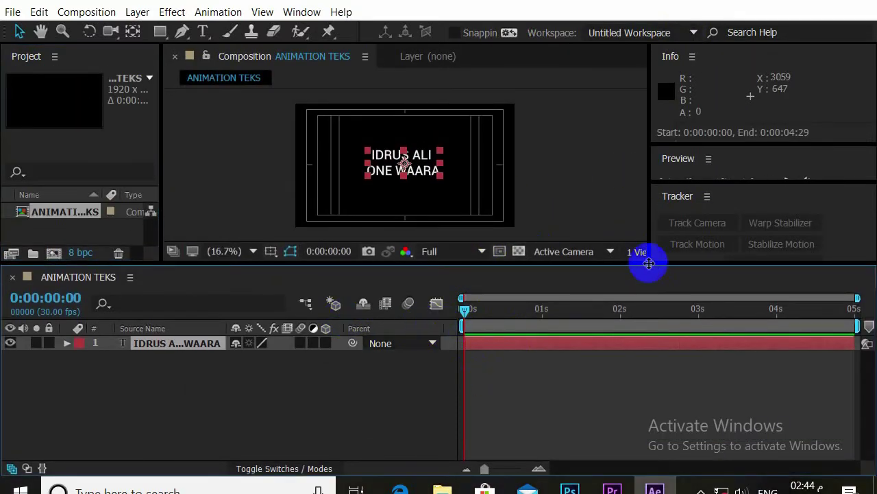
left_click_drag(647, 265, 658, 349)
left_click_drag(729, 220, 754, 328)
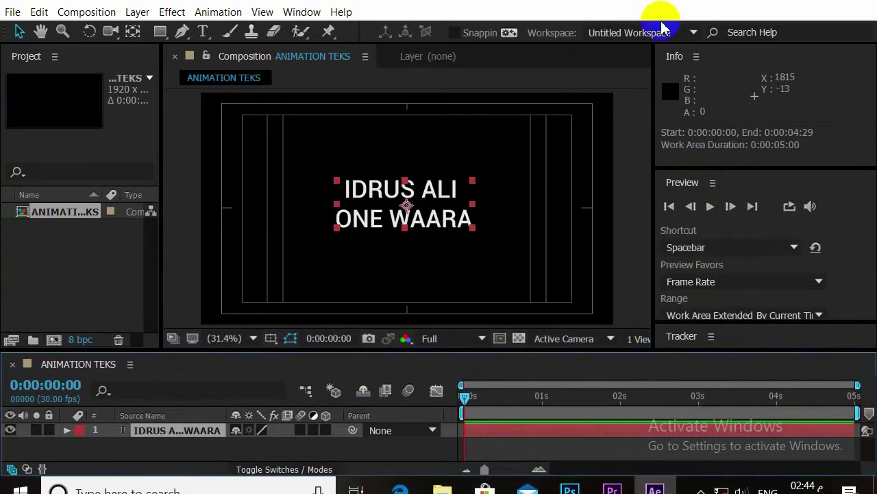
Step: Switch to the Standard workspace and dock the Character and Align panels beside the viewer
left_click(691, 31)
left_click(627, 150)
left_click_drag(40, 55, 799, 134)
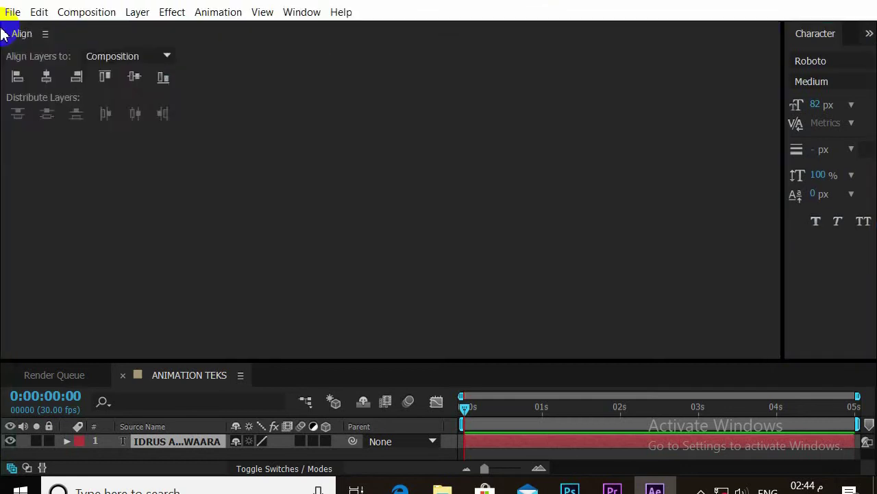
left_click_drag(17, 56, 521, 218)
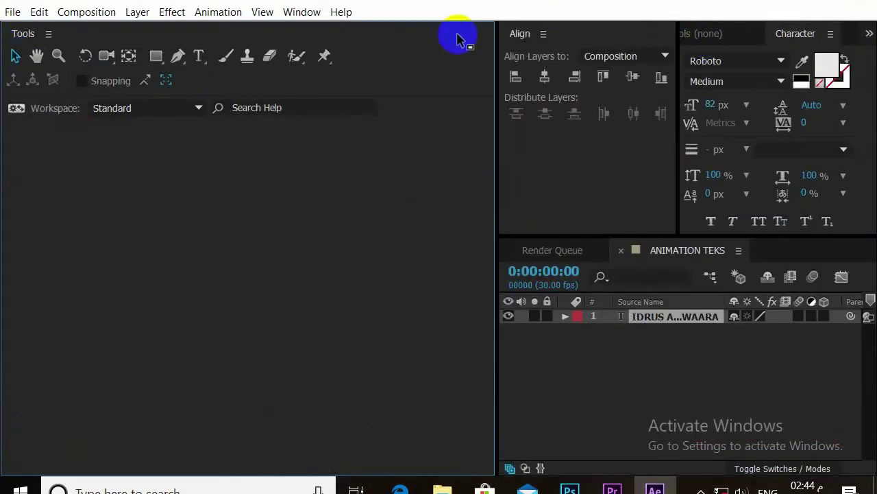
Step: Go back to the Untitled workspace, then settle on the Text workspace
left_click(302, 12)
mouse_move(374, 25)
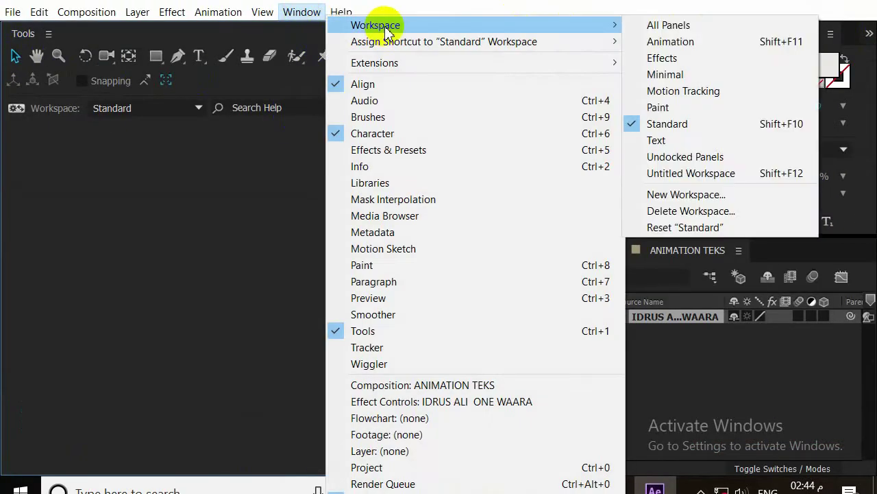
left_click(708, 175)
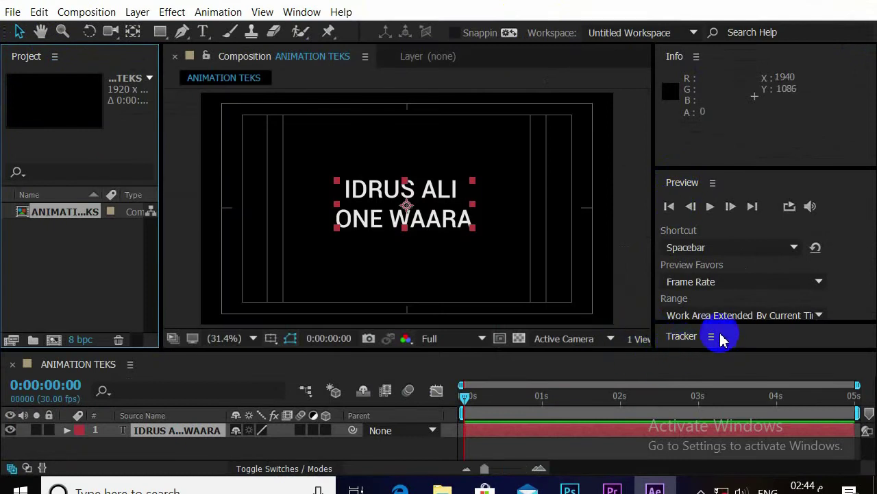
left_click(691, 33)
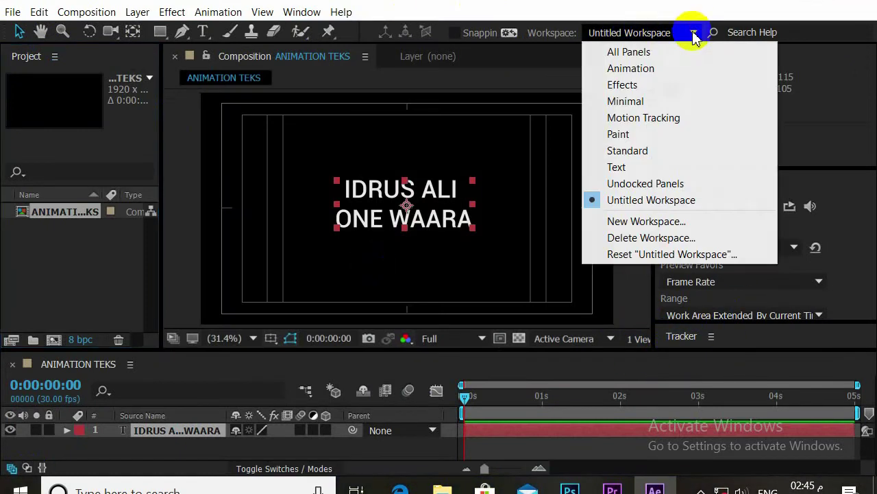
left_click(620, 166)
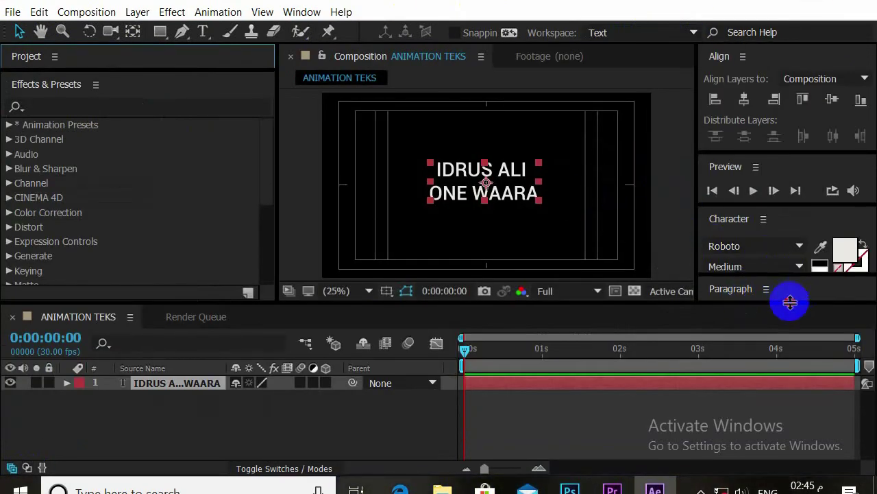
Step: Widen the viewer and Character panel, then set text size 65 px and leading 59 px
left_click(761, 246)
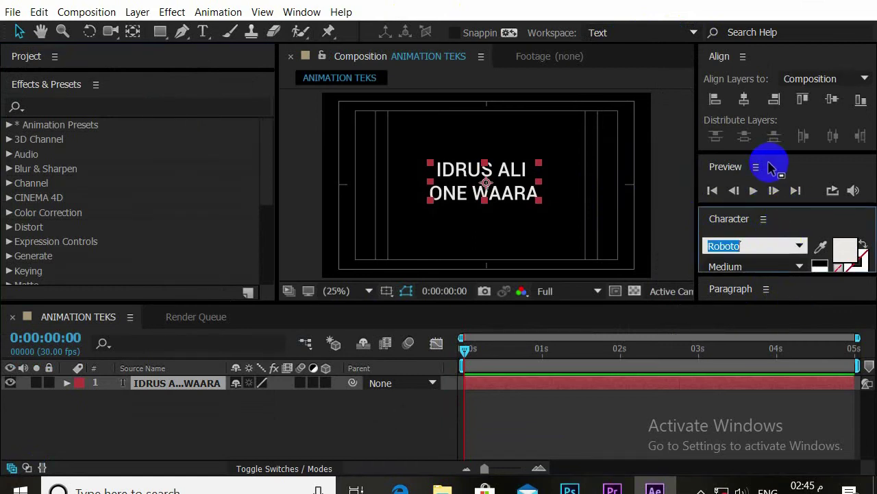
left_click(766, 290)
left_click(668, 294)
left_click_drag(764, 302, 773, 407)
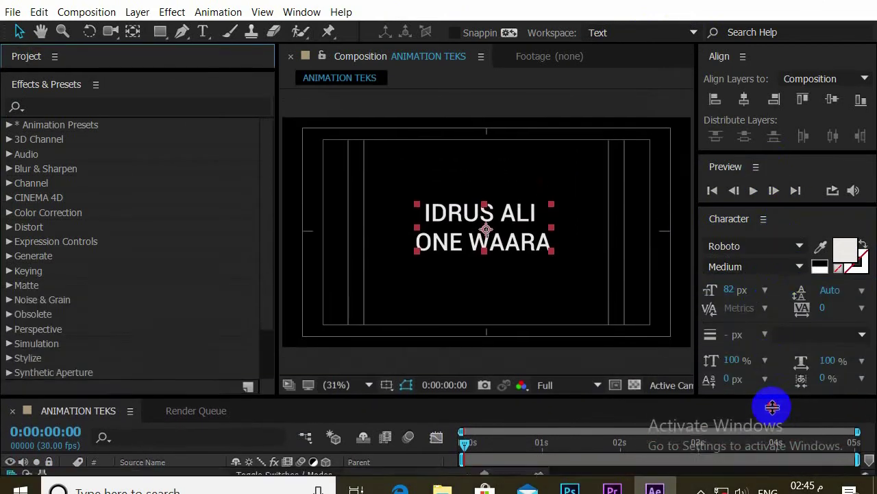
left_click_drag(279, 198, 184, 192)
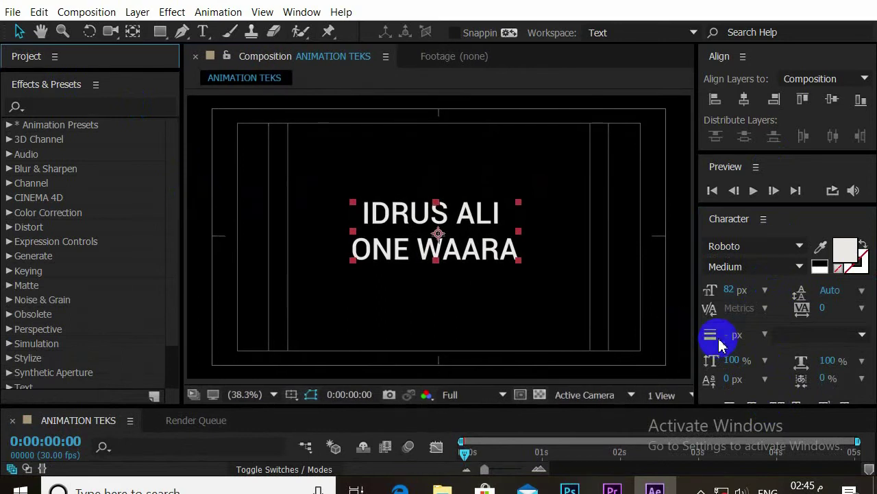
left_click_drag(729, 290, 720, 294)
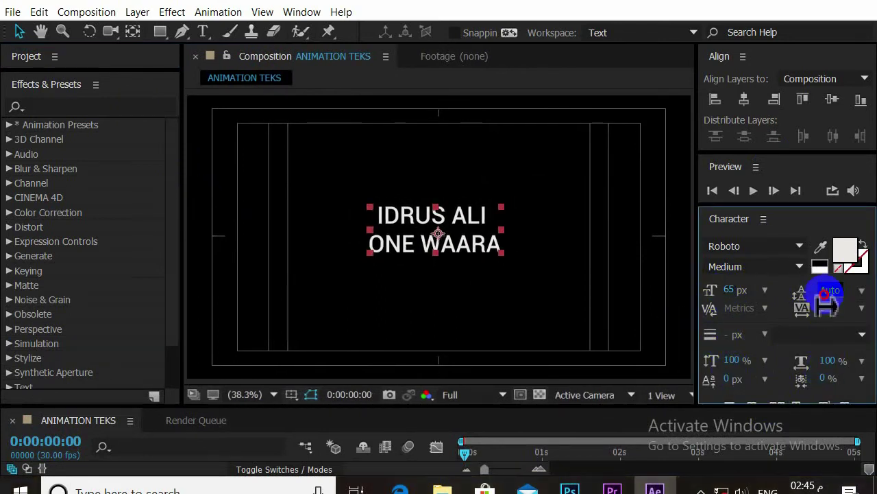
left_click_drag(828, 294, 868, 293)
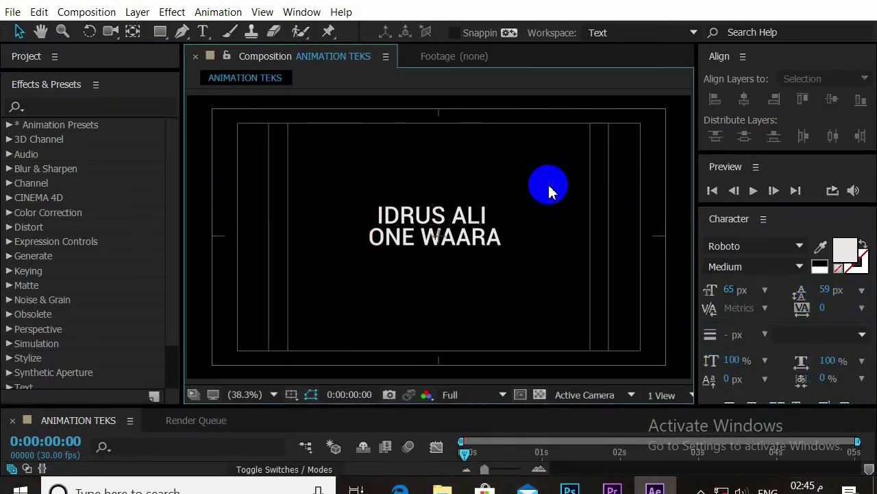
left_click_drag(444, 247, 441, 249)
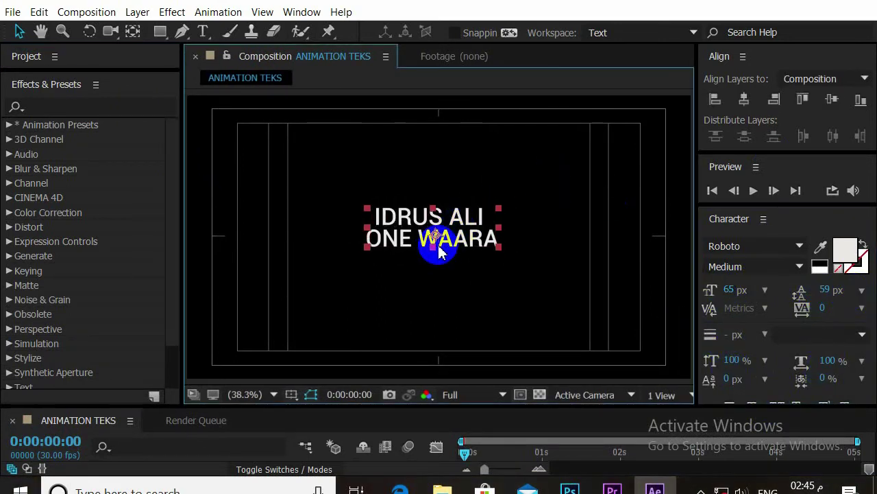
Step: Try the Condensed Italic style, then set the title to Roboto Medium
left_click(768, 247)
left_click(799, 268)
left_click(799, 266)
left_click(765, 305)
left_click(755, 266)
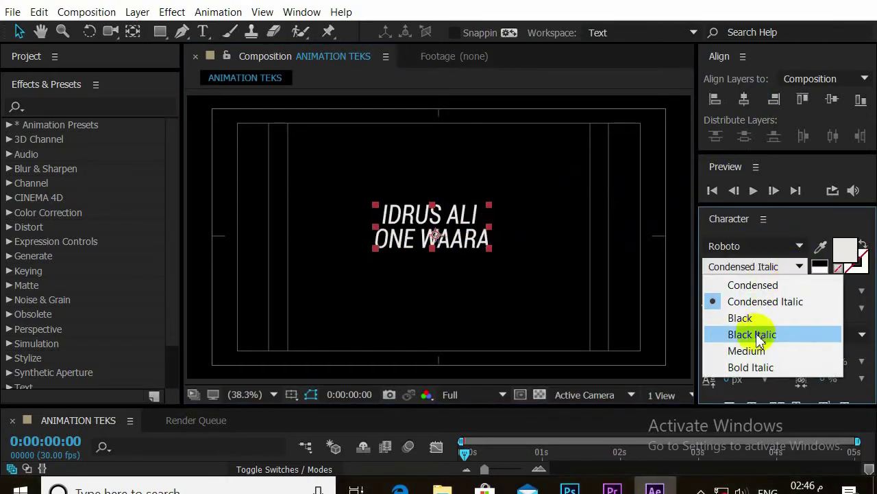
left_click(747, 350)
left_click(514, 178)
left_click(471, 218)
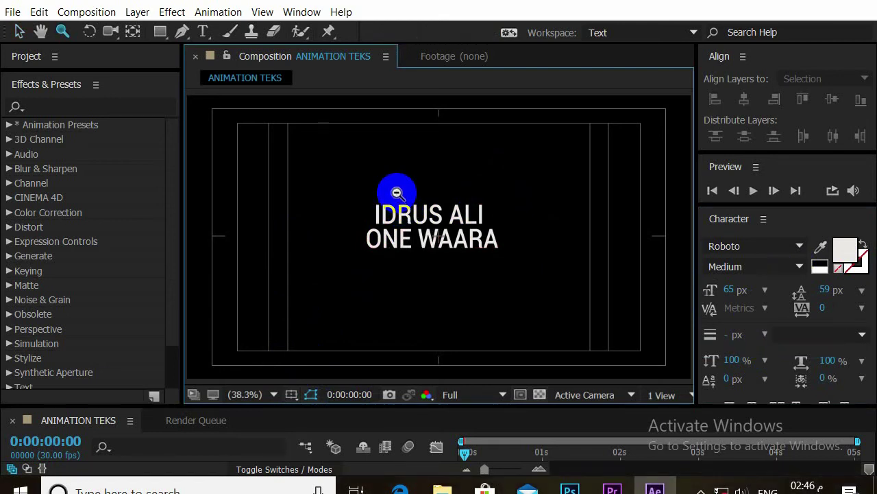
scroll(398, 194, "down", 3)
Step: Set preview resolution to Half and add a Scale animator to the text layer
left_click_drag(450, 407, 505, 285)
left_click(503, 272)
left_click(480, 302)
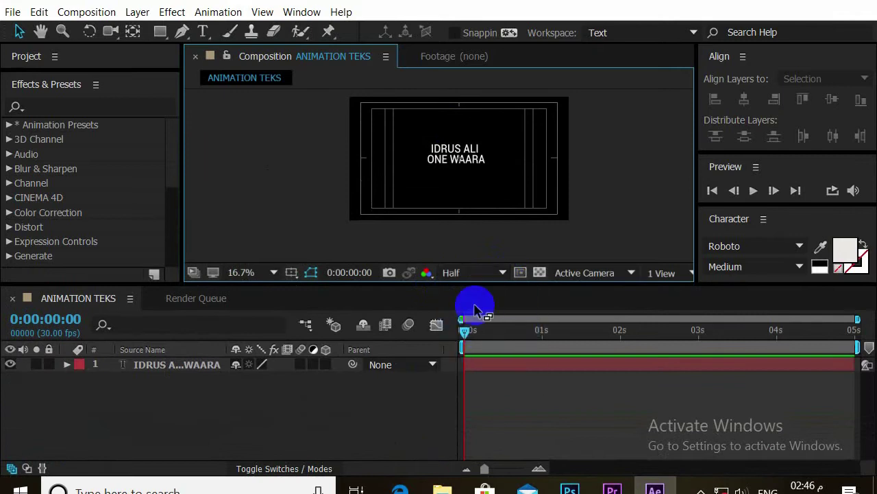
left_click(66, 364)
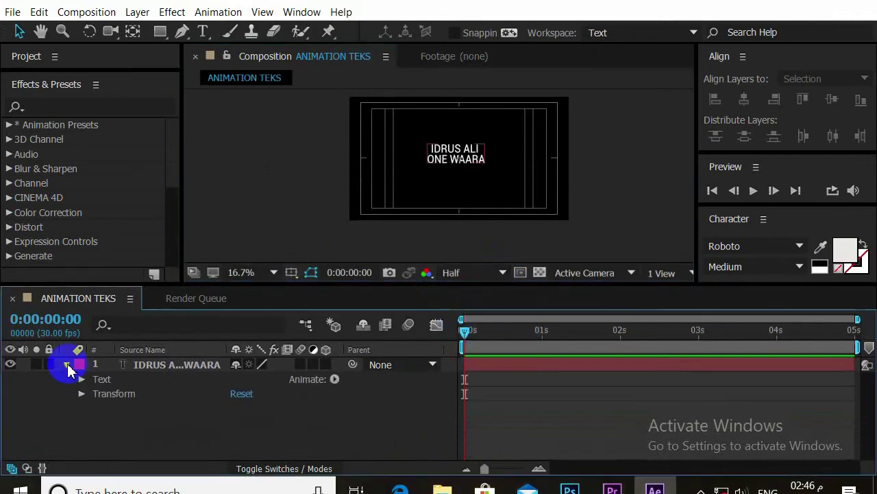
left_click(334, 381)
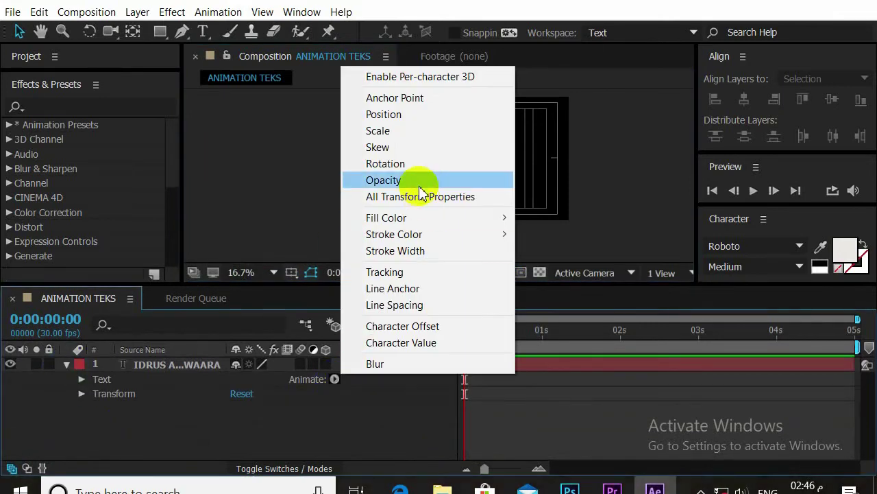
left_click(379, 130)
left_click_drag(338, 285, 346, 252)
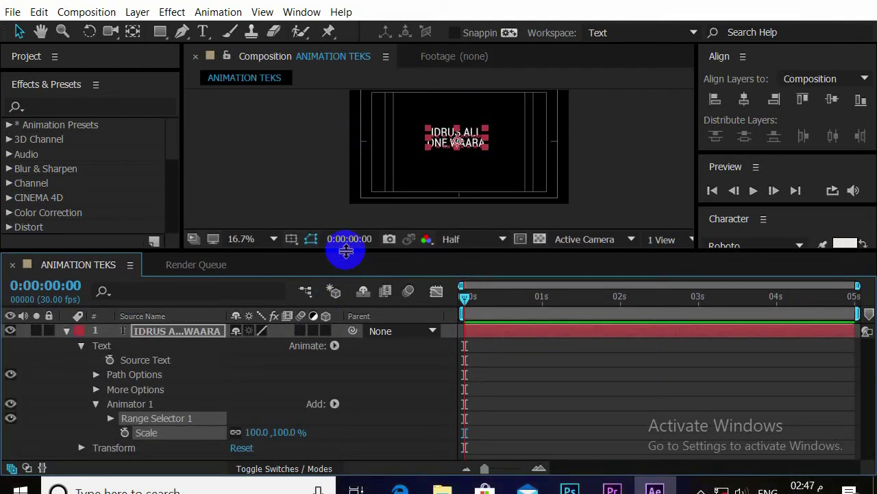
Step: Add Opacity and Blur to Animator 1, with Scale 150% and Blur 50
left_click(333, 404)
mouse_move(372, 407)
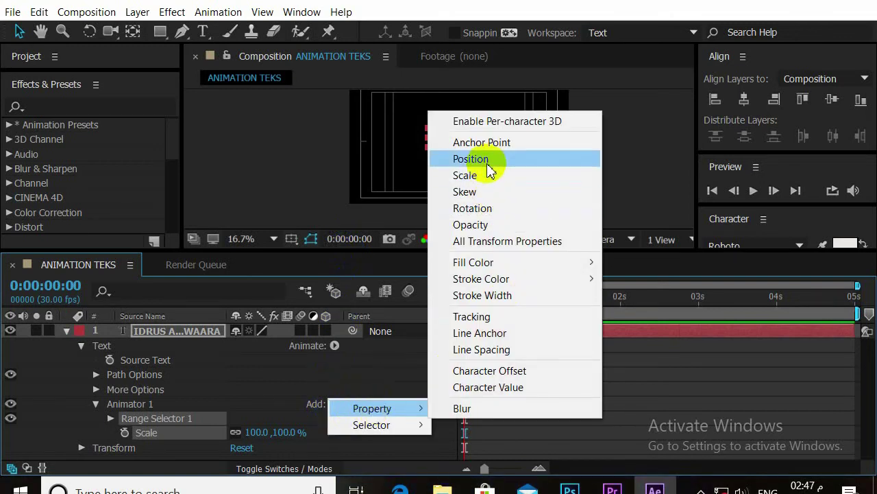
left_click(473, 225)
left_click(335, 403)
mouse_move(372, 408)
left_click(460, 408)
type("150")
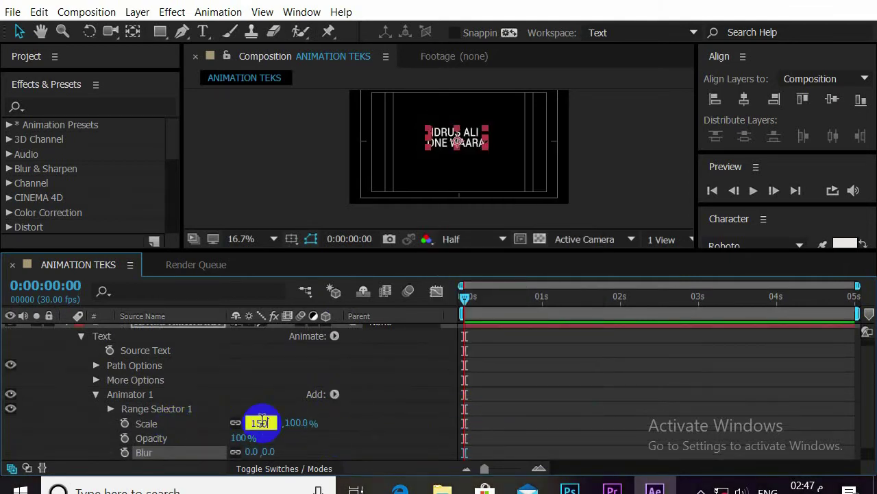
key("Return")
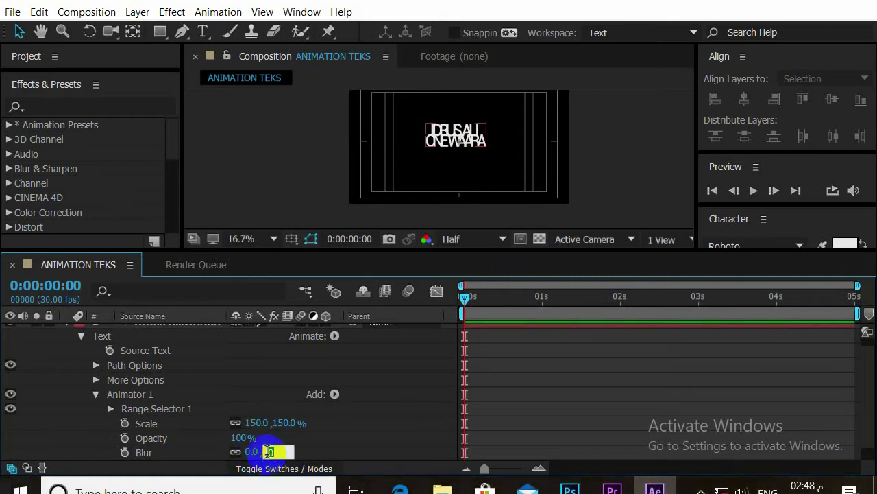
type("50")
key("Return")
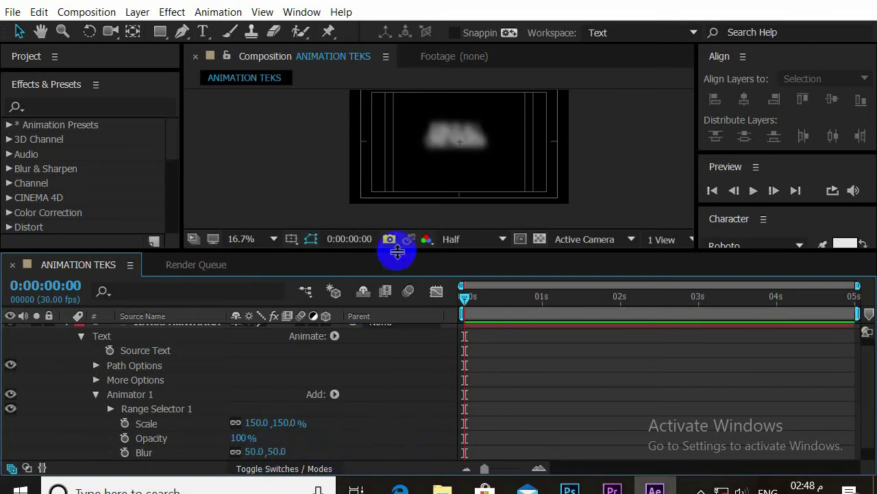
Step: Enlarge the timeline and expand Animator 1 down to Range Selector 1's Offset
left_click_drag(397, 250, 398, 207)
left_click(96, 362)
left_click(97, 363)
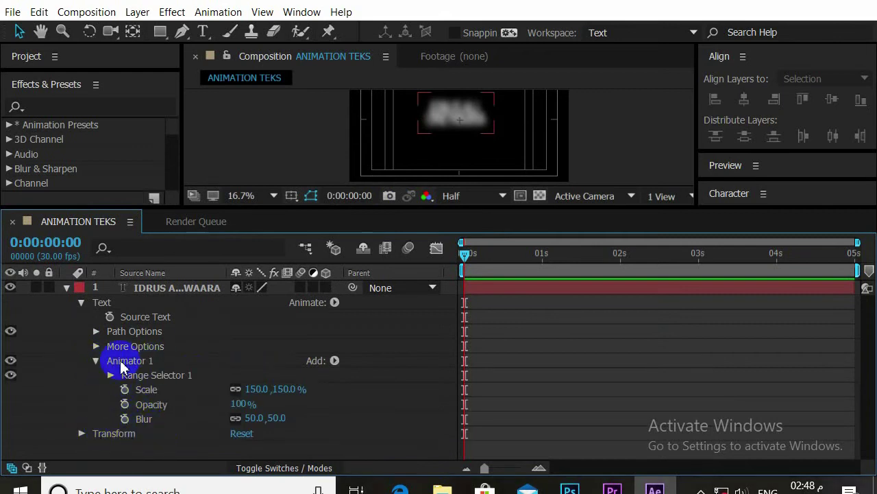
left_click(96, 346)
left_click(96, 347)
left_click(96, 346)
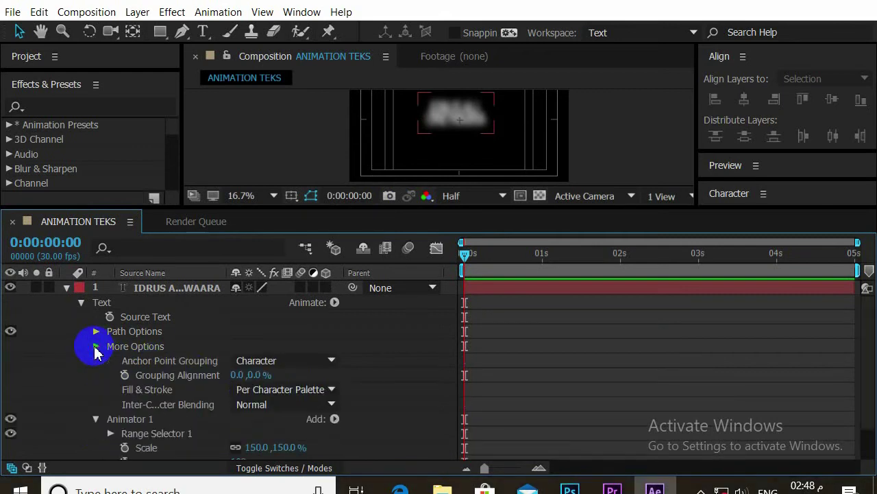
left_click(96, 346)
left_click(96, 331)
left_click(96, 332)
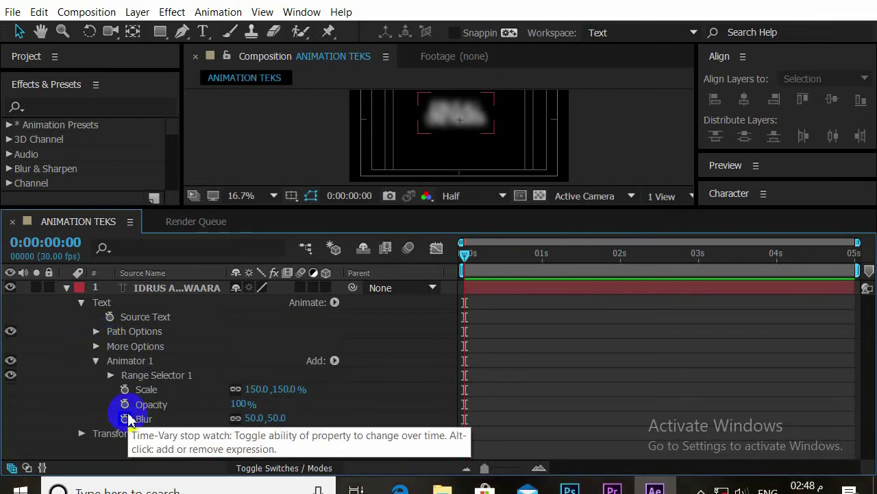
left_click(112, 375)
type("-100")
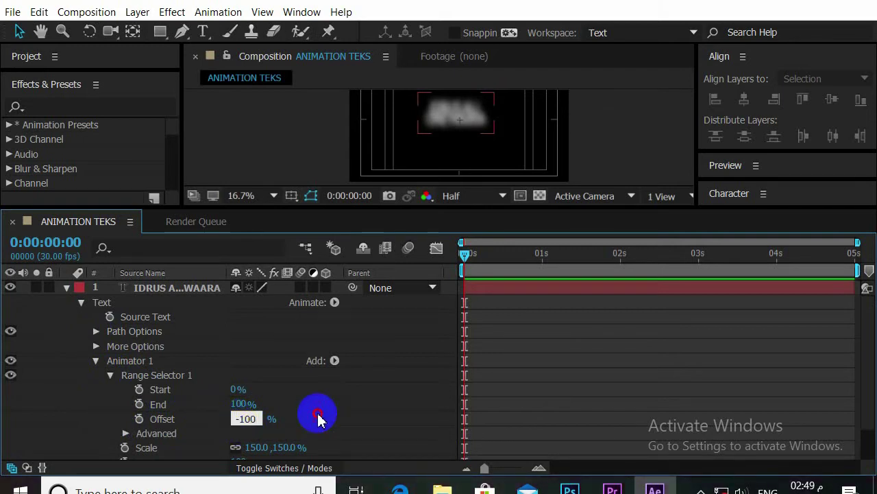
Step: Key Offset at -100% at 0:00 and 100% at 4:29, then preview the result
left_click(140, 418)
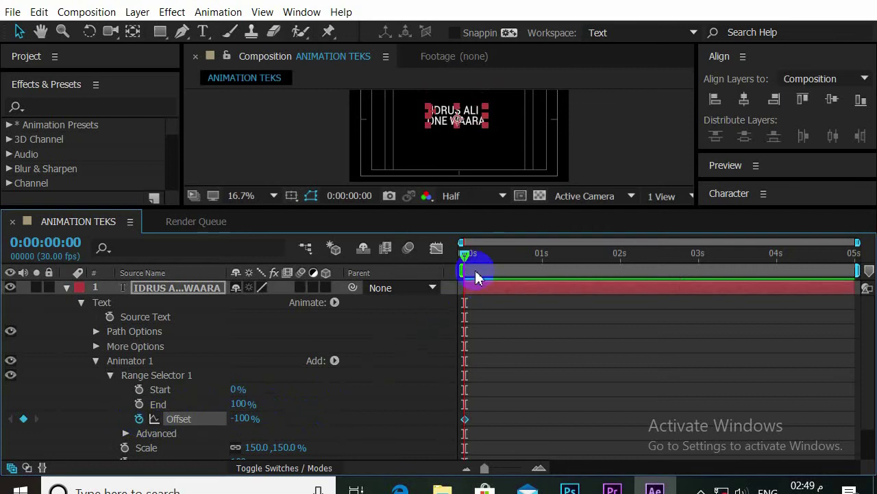
left_click_drag(472, 255, 869, 363)
left_click(240, 419)
type("100")
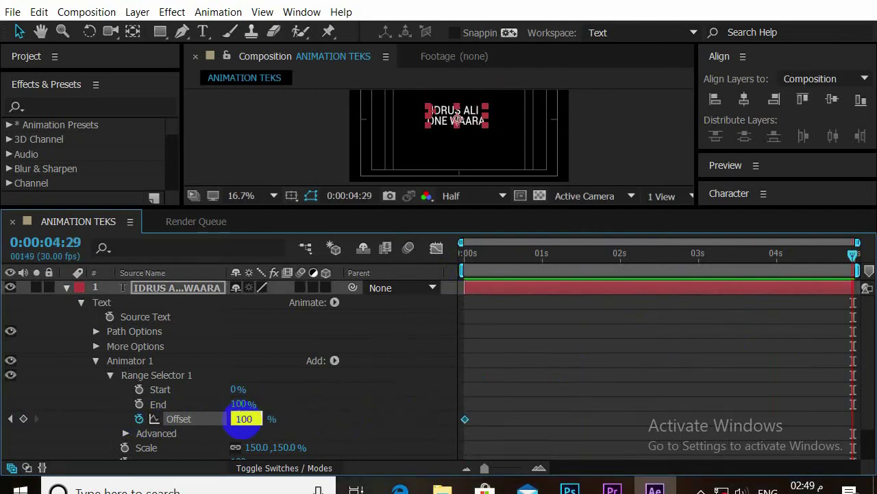
key("Return")
key("Home")
key("space")
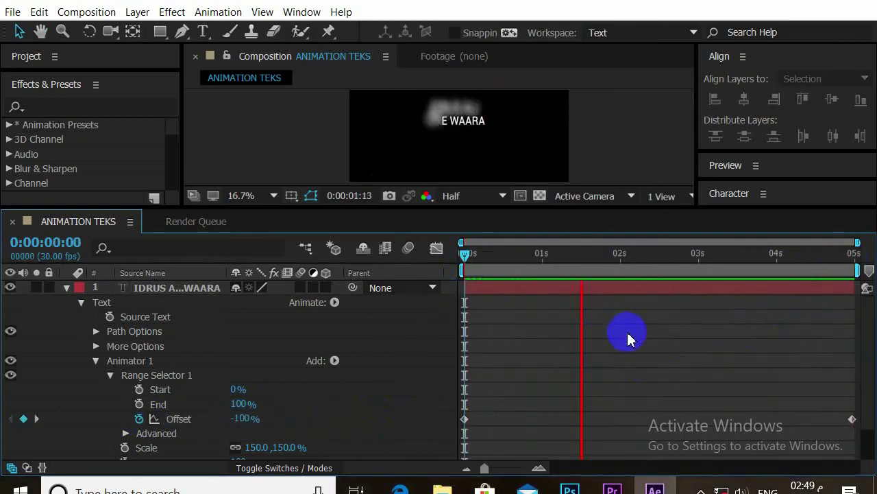
left_click_drag(574, 254, 863, 322)
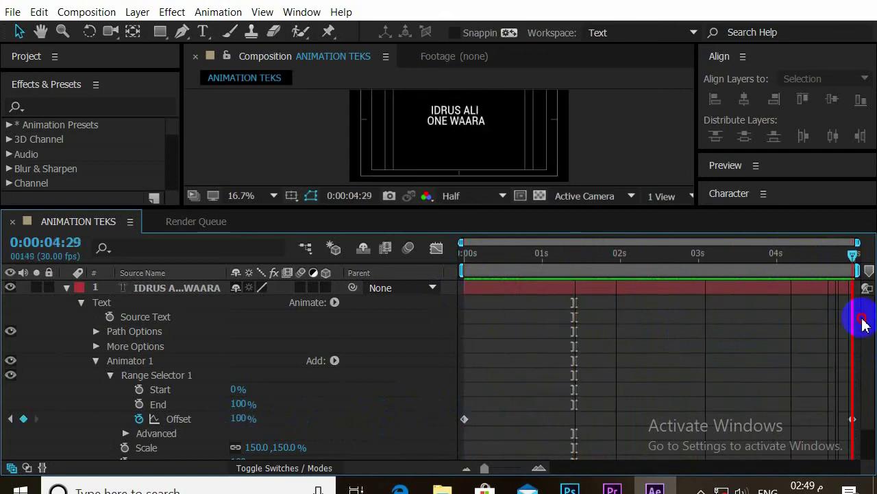
left_click(245, 370)
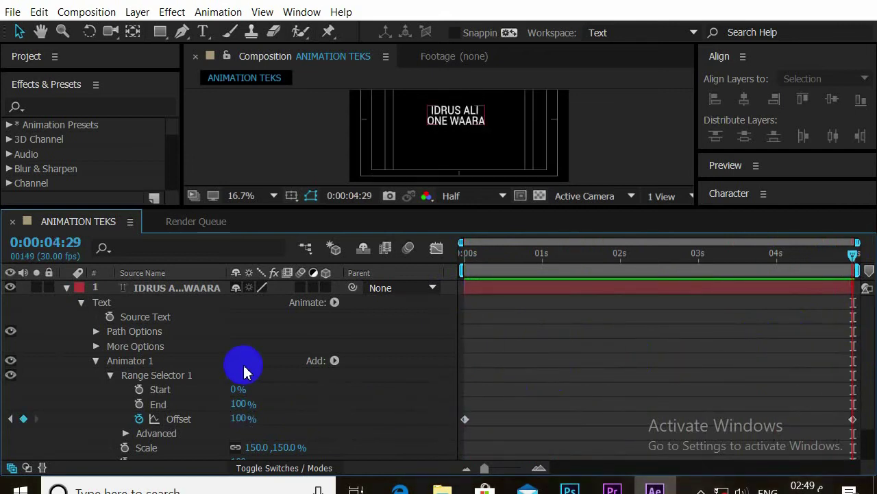
Step: Set the Advanced range Shape to Ramp Up and preview it
left_click(126, 434)
left_click(319, 396)
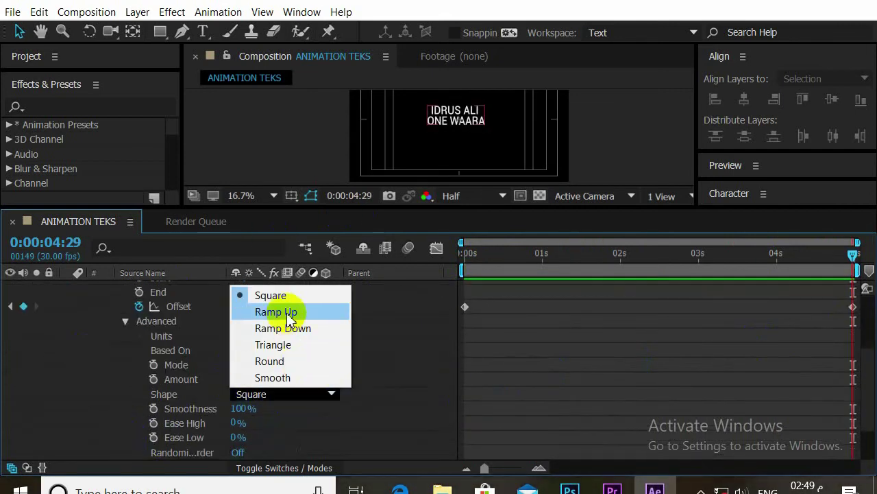
left_click(276, 310)
key("space")
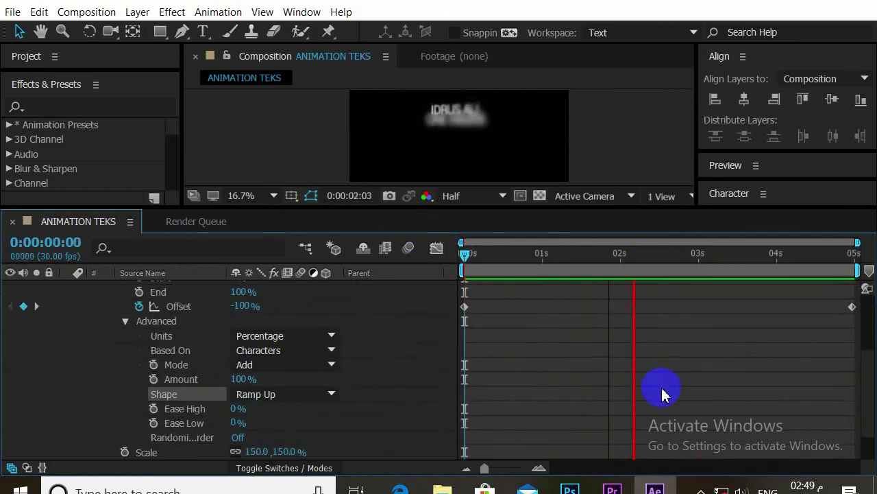
left_click(466, 274)
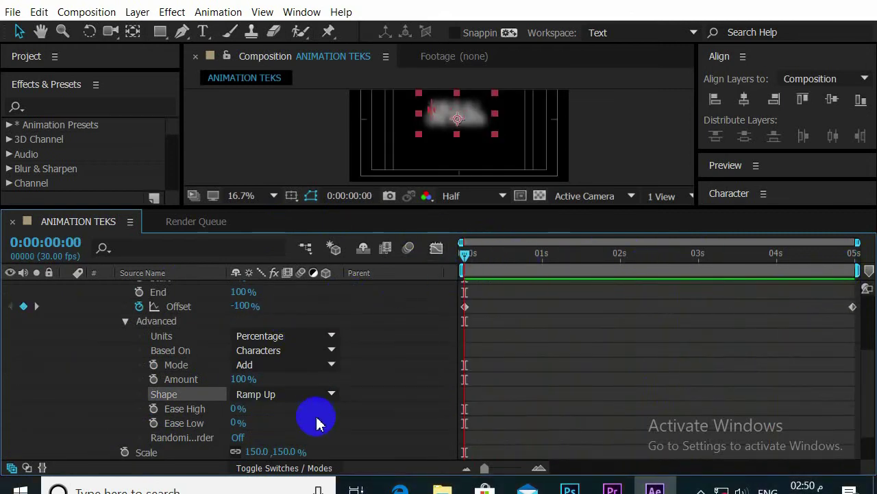
Step: Set Ease High and Ease Low to 50%, turn Randomize Order on, and preview
left_click(237, 408)
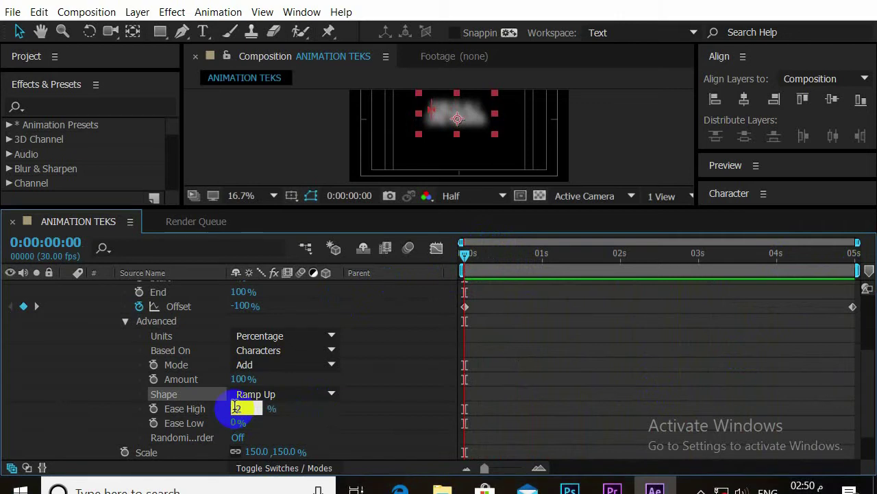
type("50")
left_click(243, 423)
type("50")
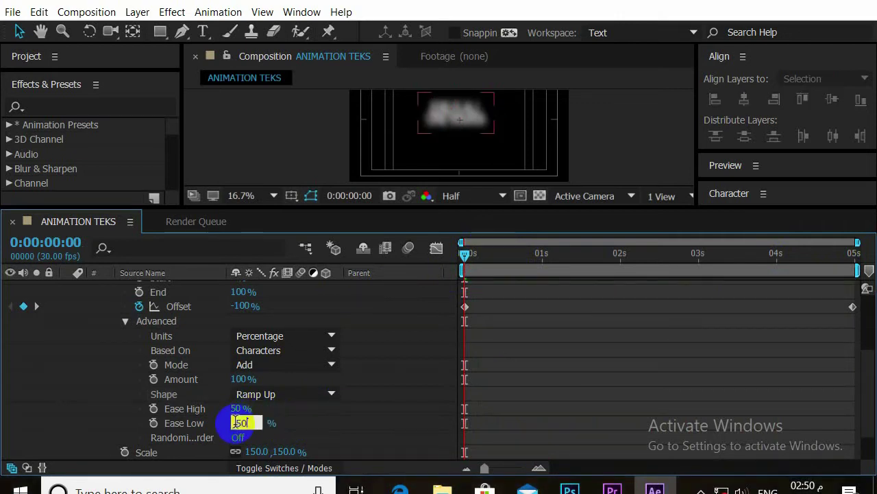
left_click(412, 388)
left_click(238, 438)
key("space")
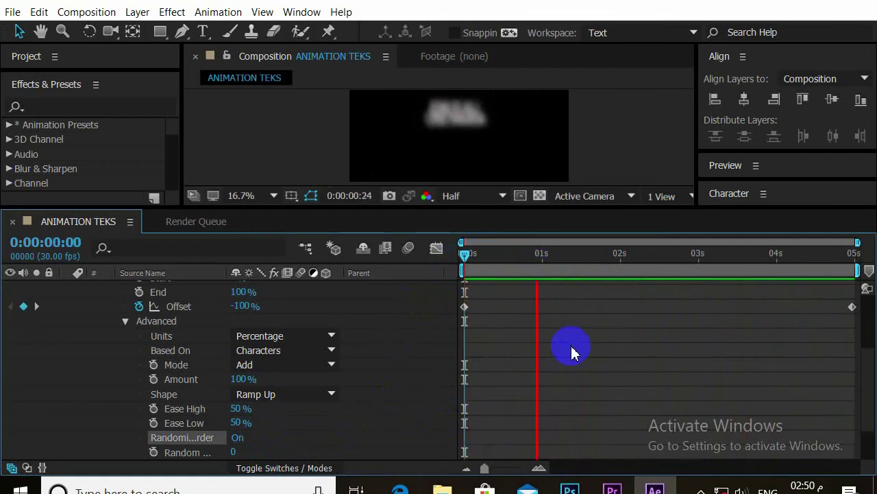
Step: Stop the preview, enlarge the timeline panel, and keep the selector Shape at Ramp Up
left_click(458, 261)
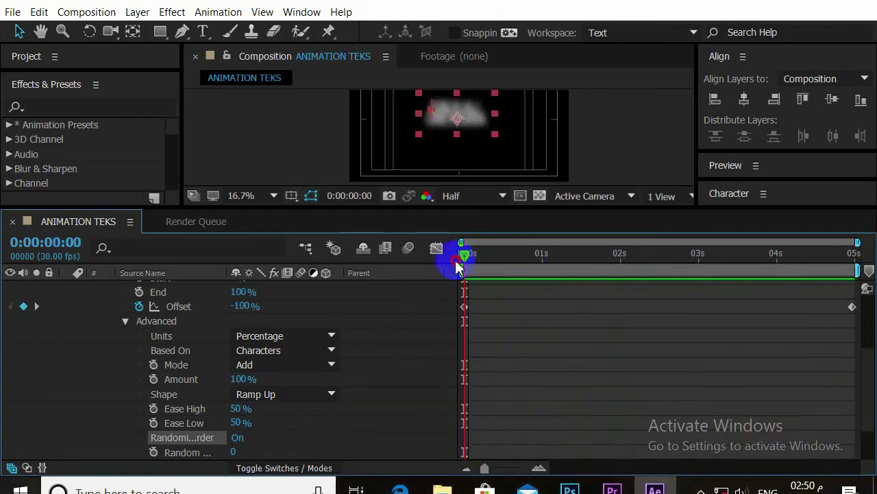
left_click_drag(571, 206, 571, 185)
left_click(331, 373)
left_click(386, 382)
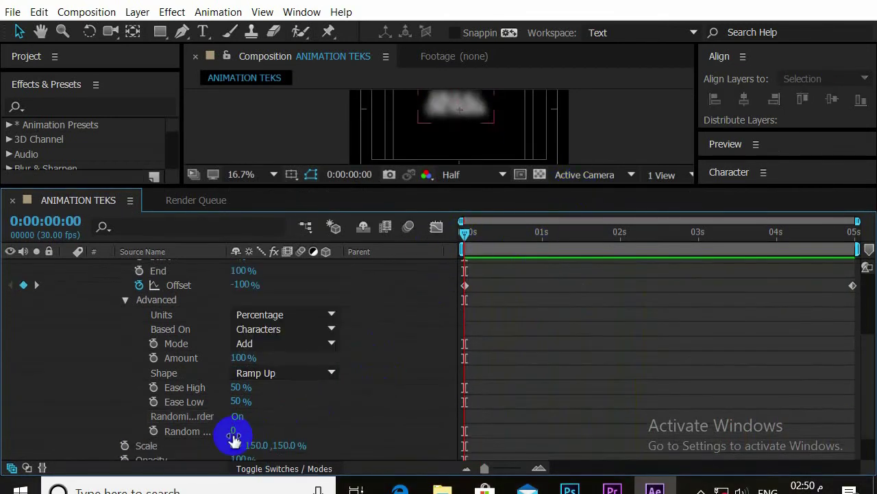
Step: Scrub the Random Seed through 22 and 67, previewing the new character order each time
left_click_drag(234, 431, 265, 439)
key("space")
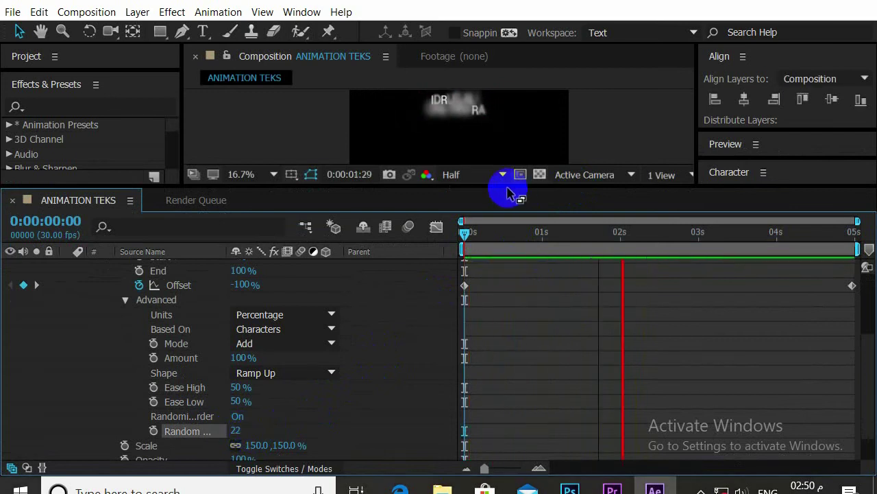
key("space")
left_click_drag(235, 430, 278, 435)
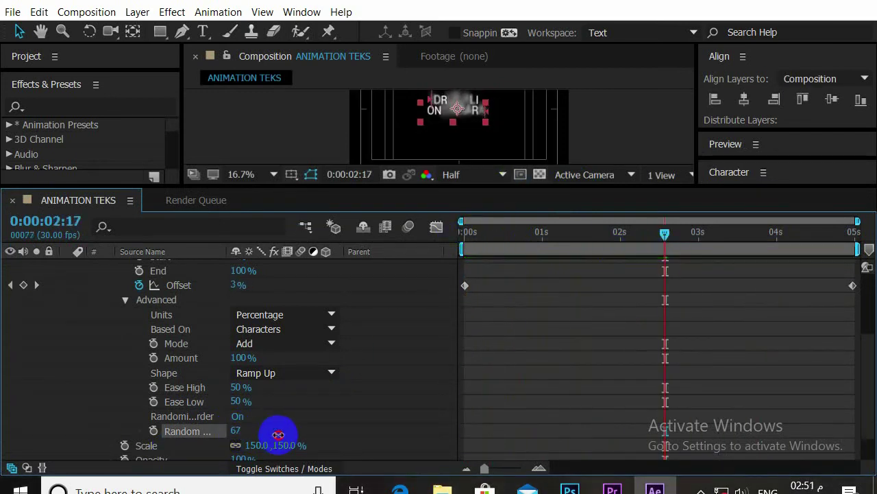
key("space")
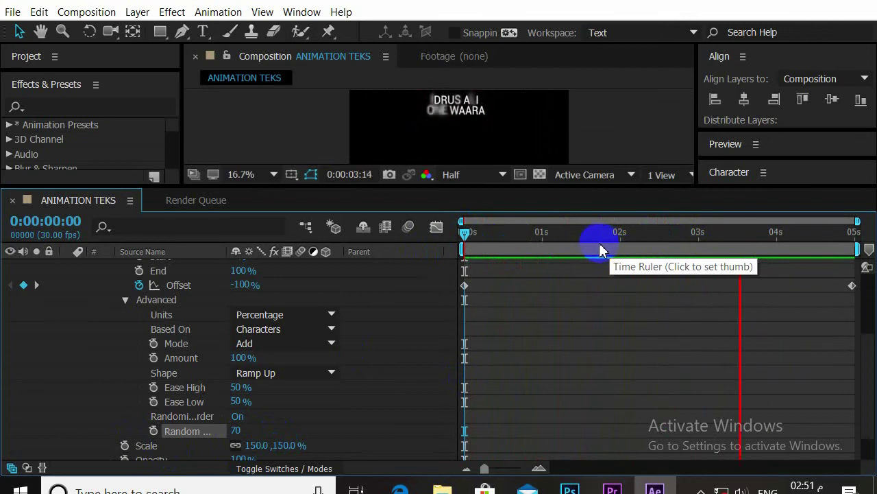
left_click(465, 235)
key("space")
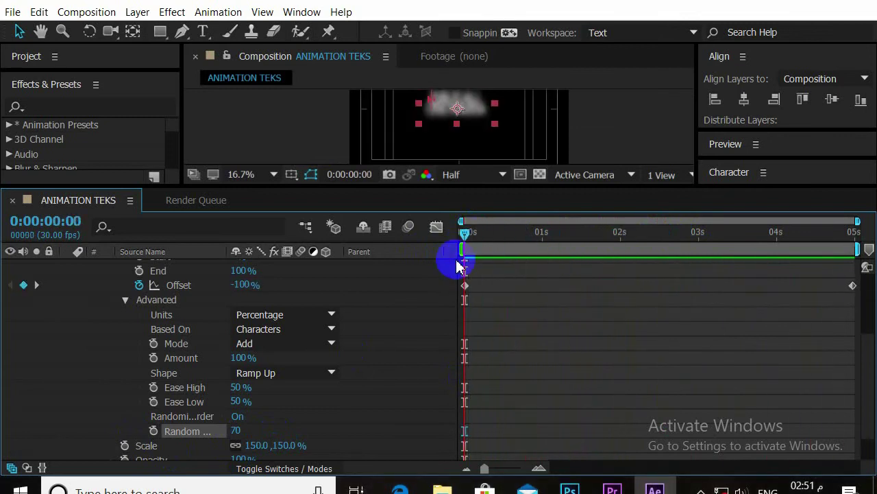
Step: Keep Range Selector 1 at Add mode and Ramp Up shape with the seed at 70
left_click_drag(868, 358, 870, 322)
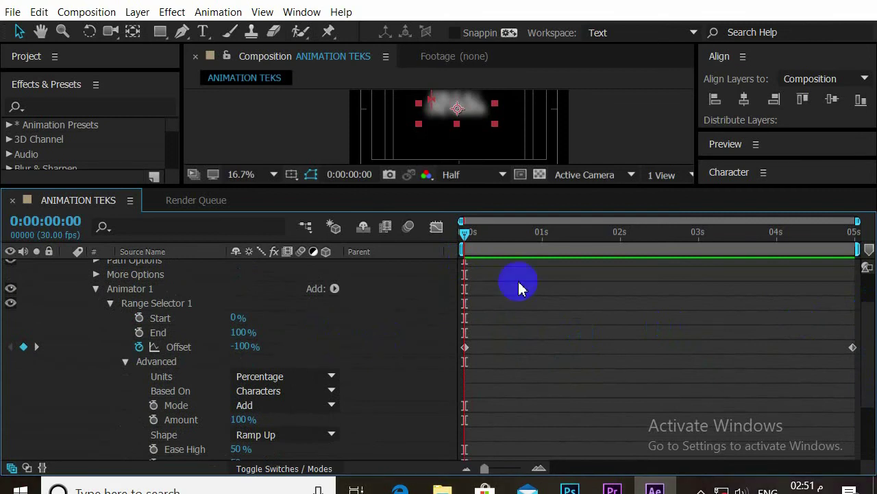
left_click_drag(865, 342, 871, 367)
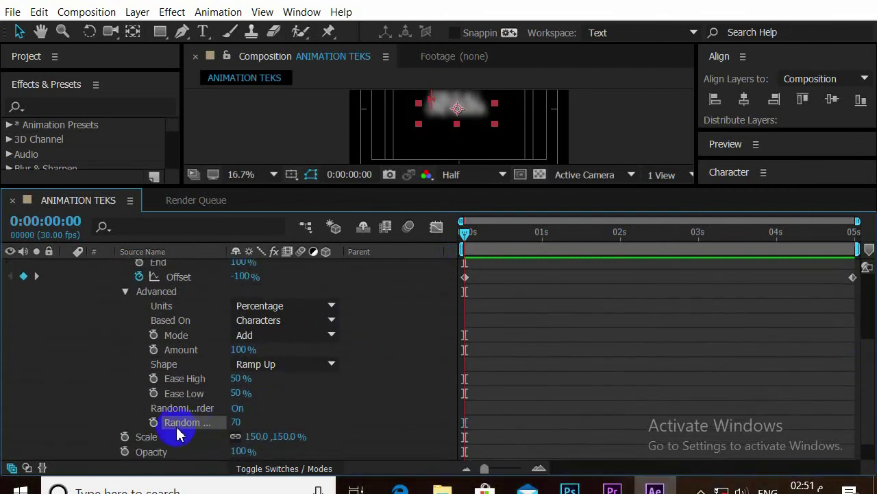
left_click(331, 335)
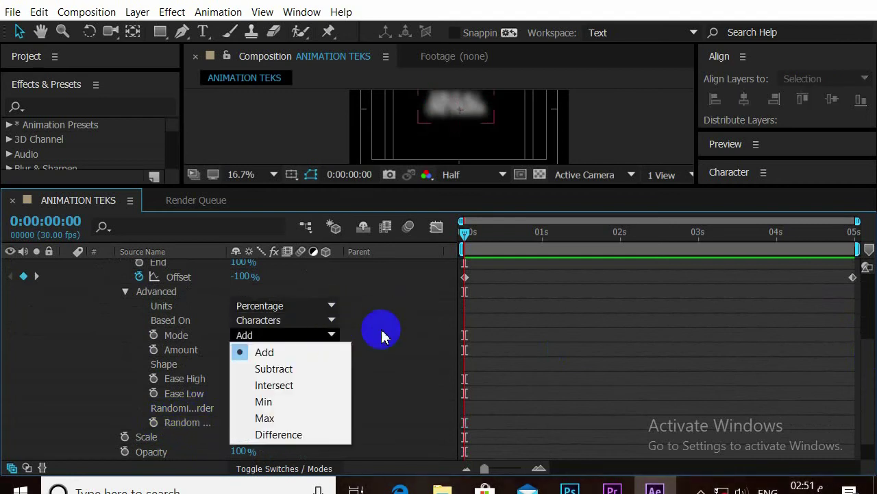
left_click(332, 364)
left_click(864, 364)
left_click_drag(863, 364, 811, 297)
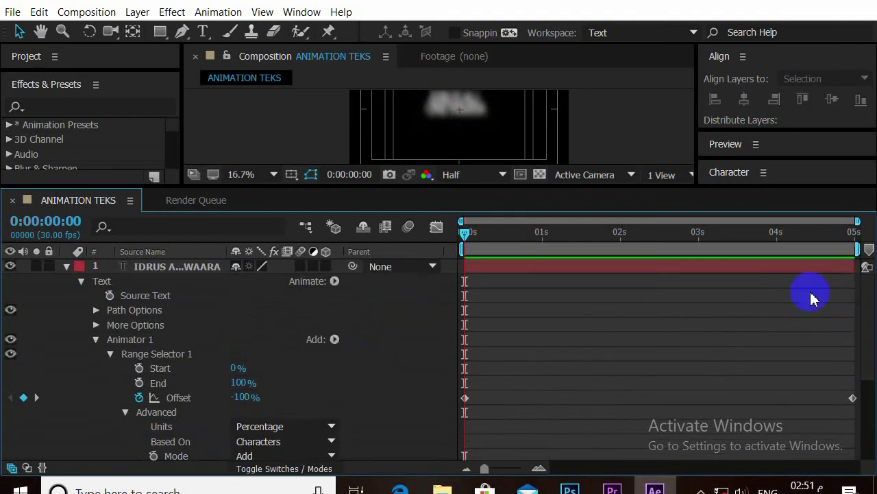
Step: Collapse Range Selector 1 and bring up Animator 1's Add > Property list
left_click(108, 354)
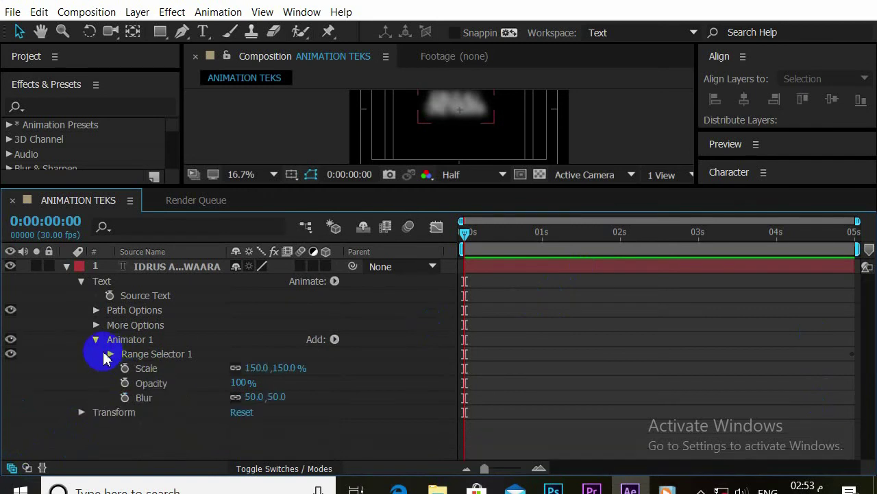
left_click(335, 281)
left_click(335, 339)
Step: Try adding Tracking to Animator 1, then remove it again and dismiss the menu
mouse_move(374, 343)
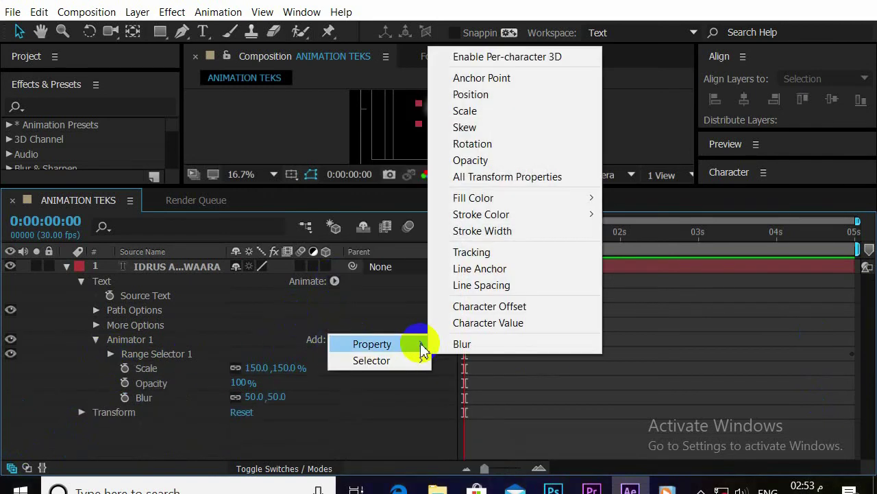
left_click(471, 252)
key("Delete")
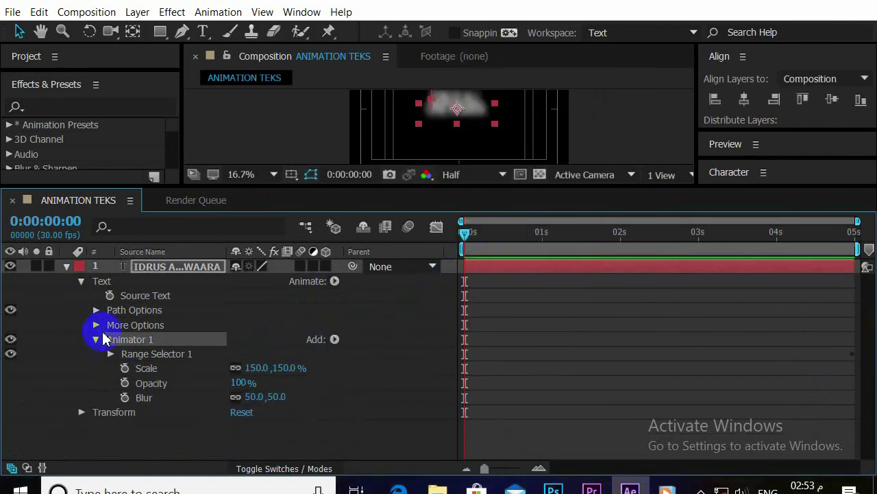
left_click(334, 281)
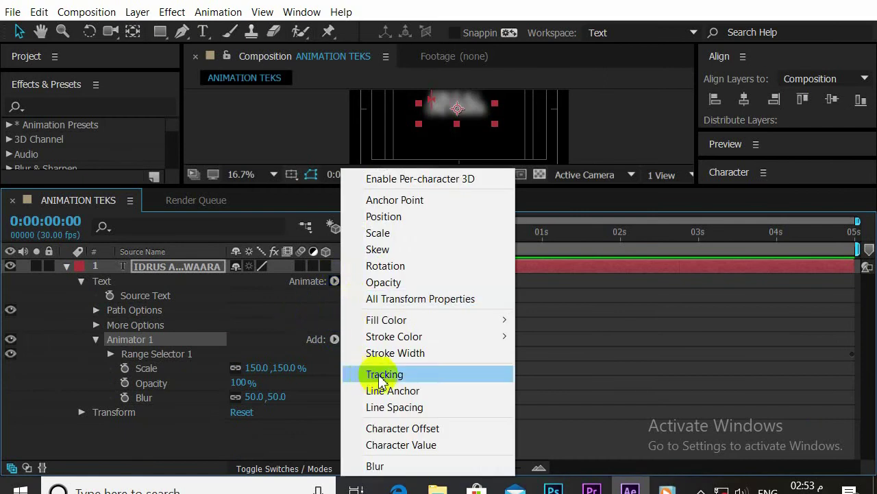
left_click(353, 373)
key("Delete")
left_click(335, 339)
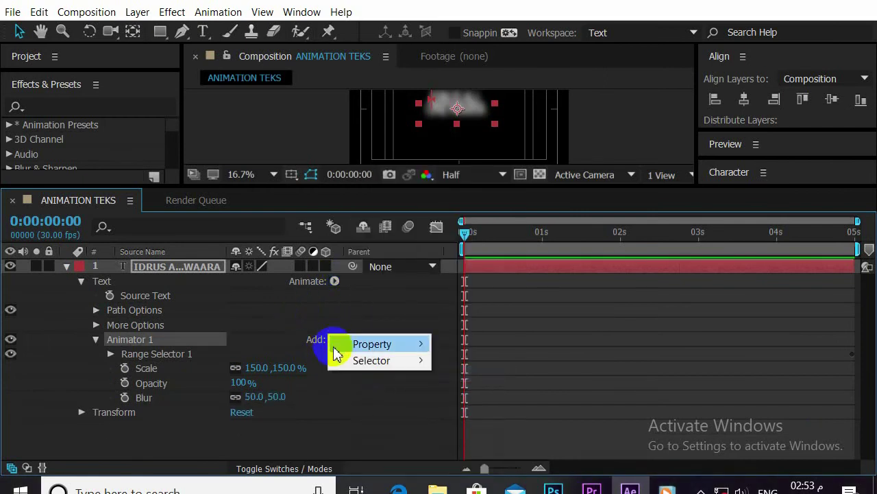
mouse_move(411, 346)
left_click(354, 406)
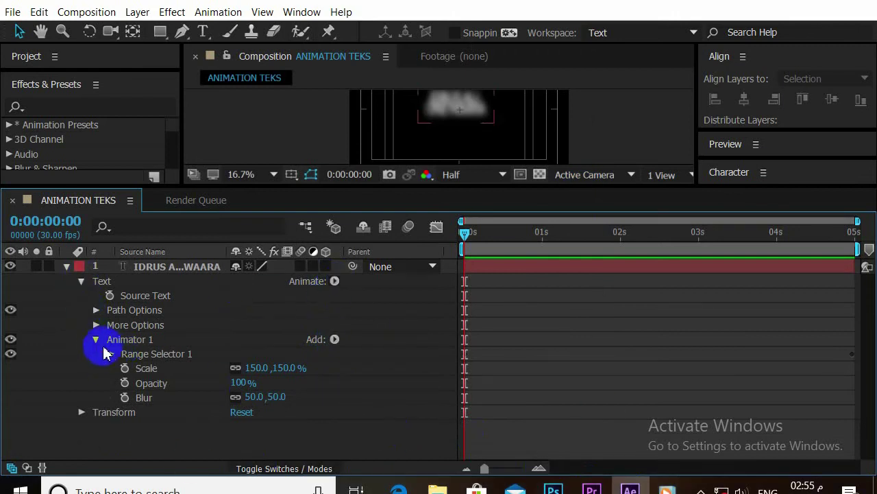
Step: Add a new Animator 2 for Tracking and keyframe Tracking Amount at 15 at 0 s
left_click(96, 338)
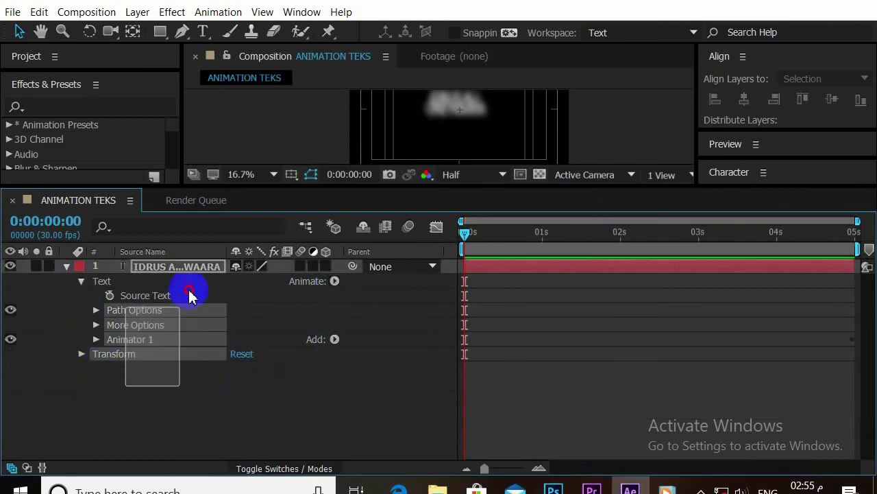
left_click(334, 281)
left_click(332, 371)
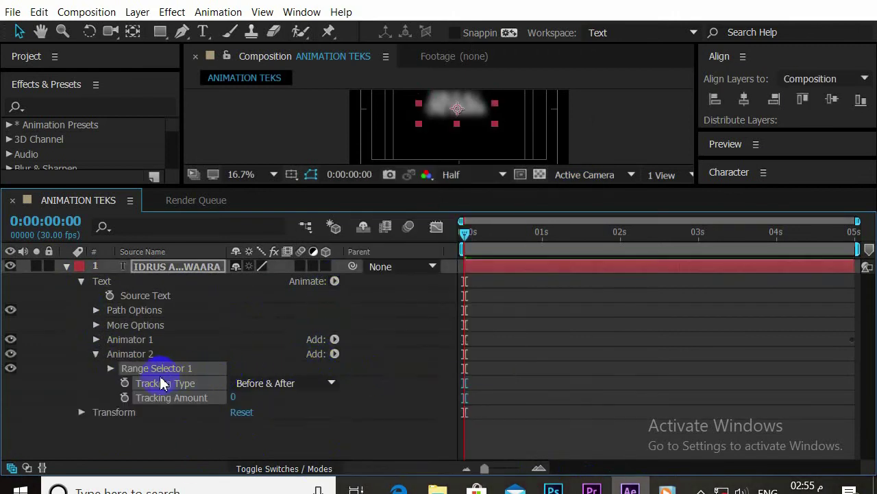
left_click(309, 429)
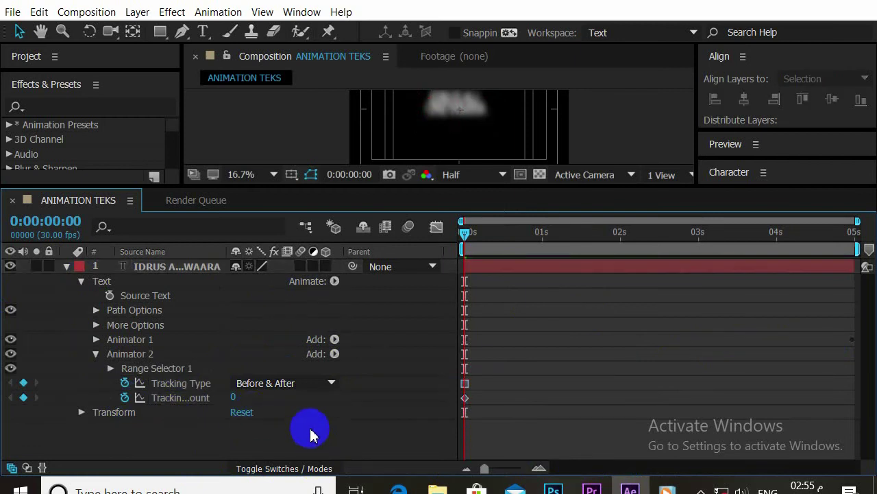
left_click(125, 398)
left_click(236, 397)
type("15")
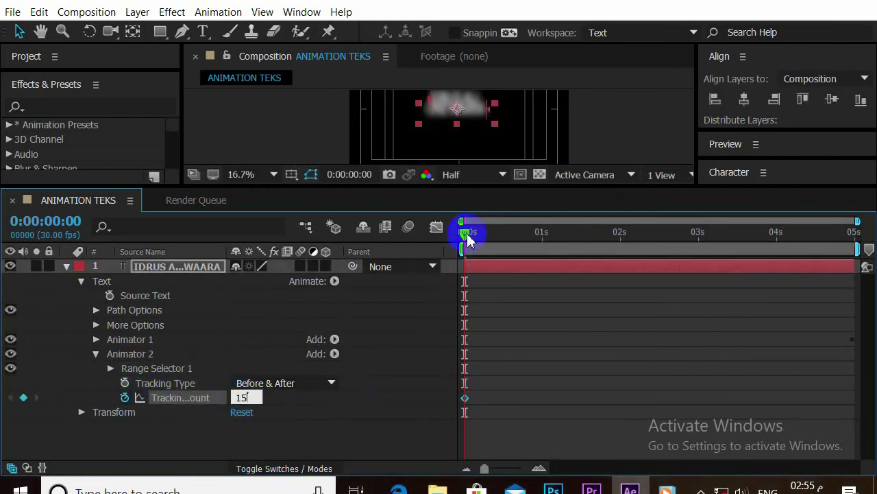
Step: Set Tracking Amount to 0 at the last frame, preview the letters drawing together, and enlarge the viewer
left_click_drag(468, 238, 857, 233)
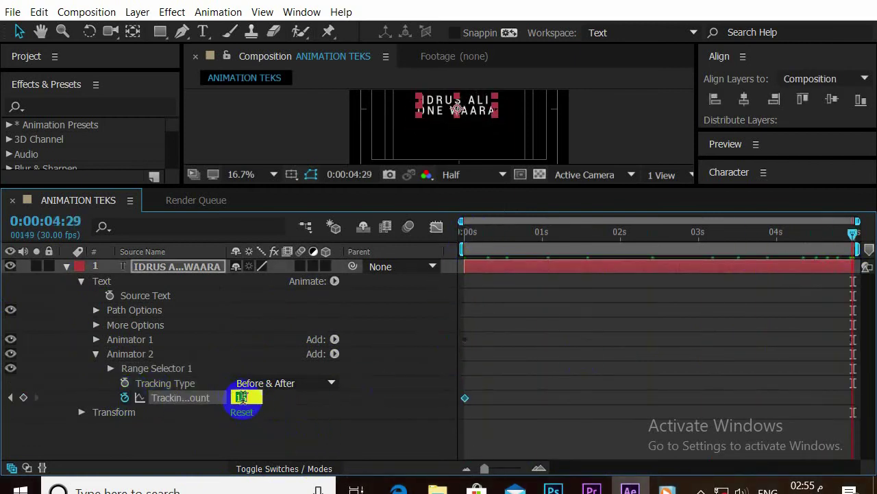
left_click(352, 418)
key("Home")
key("space")
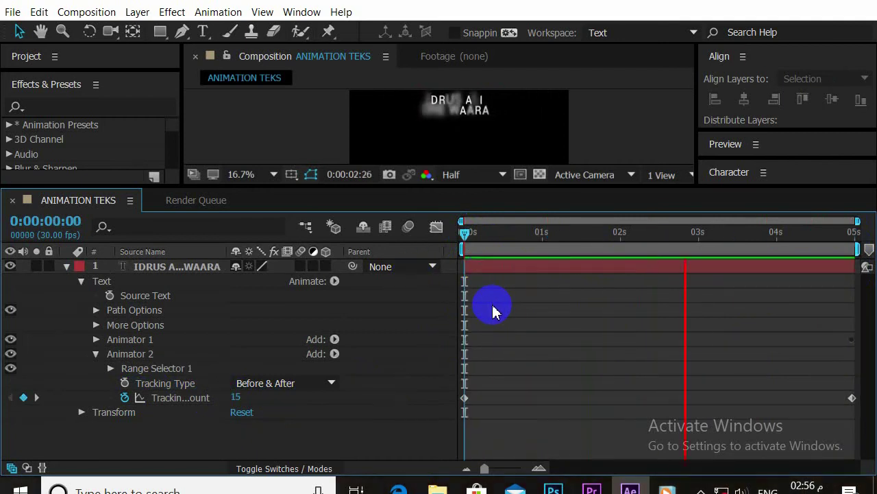
left_click_drag(476, 237, 870, 295)
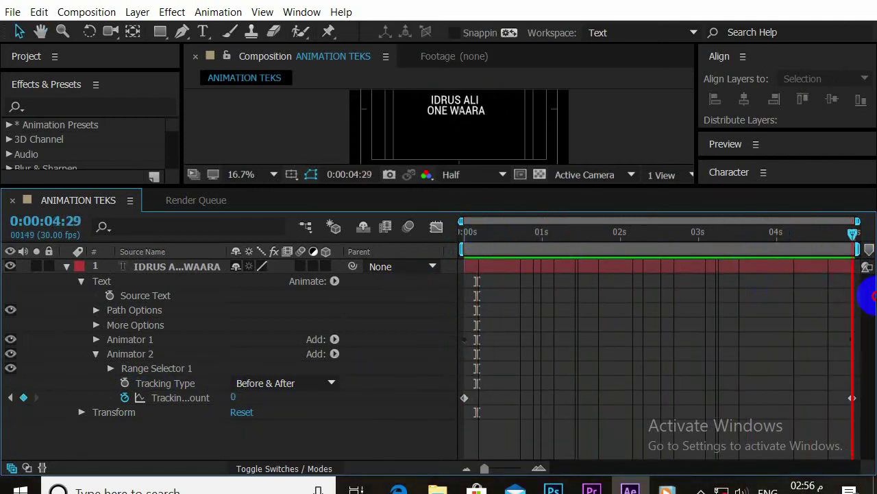
left_click_drag(533, 187, 533, 314)
Step: Change the title's font from Roboto to Sitka Banner
key("ctrl+a")
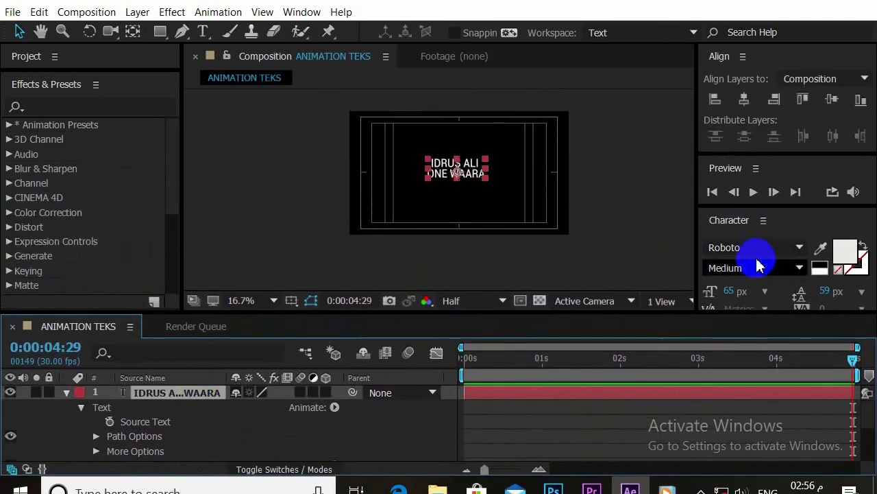
left_click(747, 250)
left_click(799, 247)
key("Down")
key("Down")
key("Down")
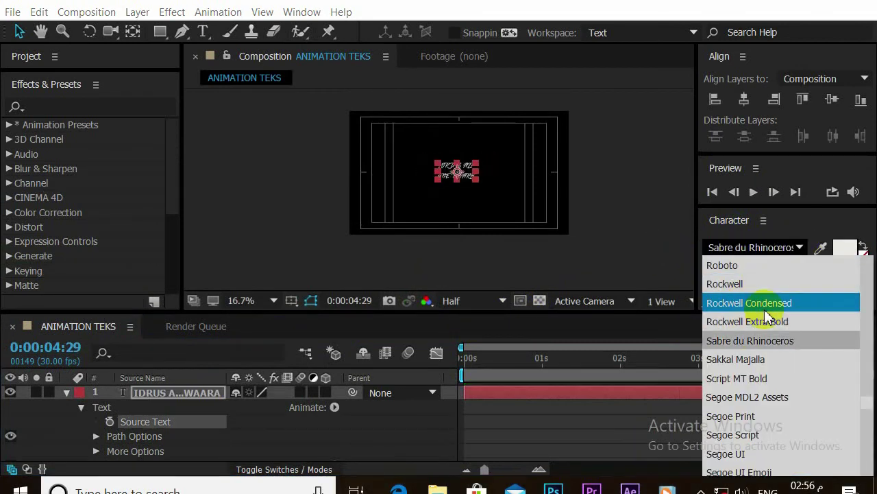
key("Down")
key("Down")
key("Down")
key("Down")
key("Down")
key("Down")
key("Down")
key("Down")
key("Down")
scroll(768, 314, "down", 1)
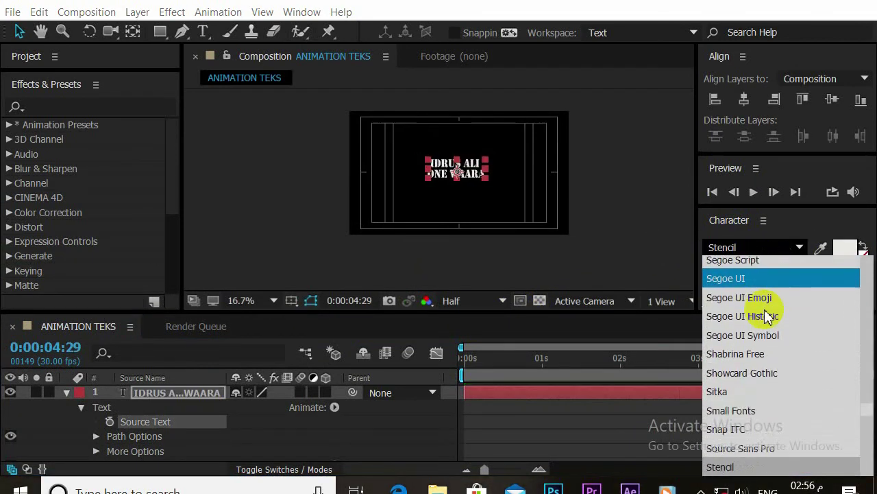
scroll(766, 313, "down", 2)
left_click(766, 313)
Step: Preview the animation from the start and set the viewer magnification to 25%
left_click(676, 281)
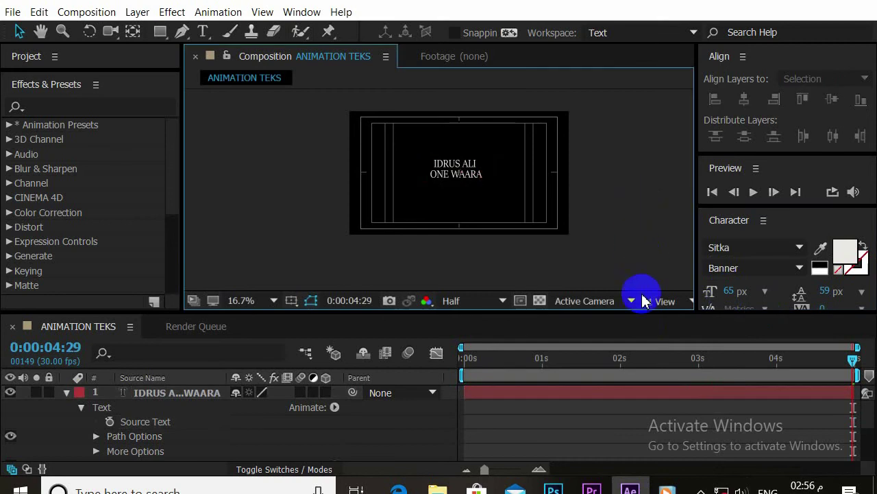
key("space")
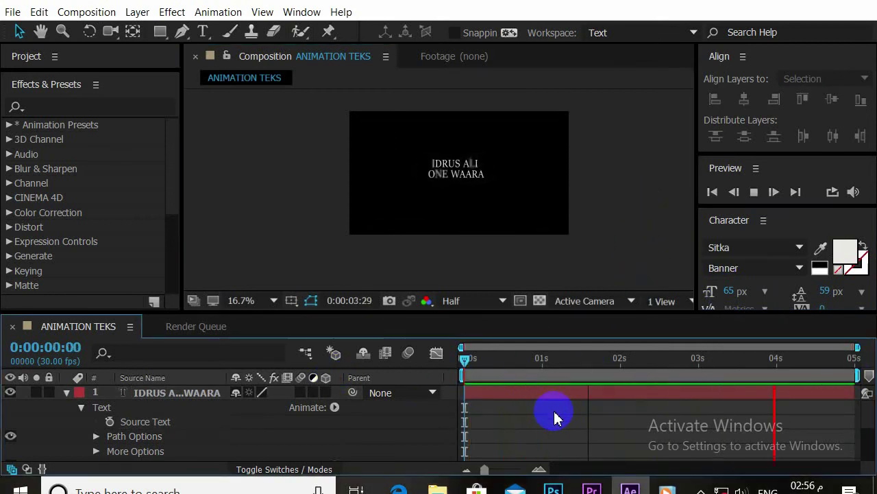
left_click_drag(497, 312, 515, 272)
left_click(240, 261)
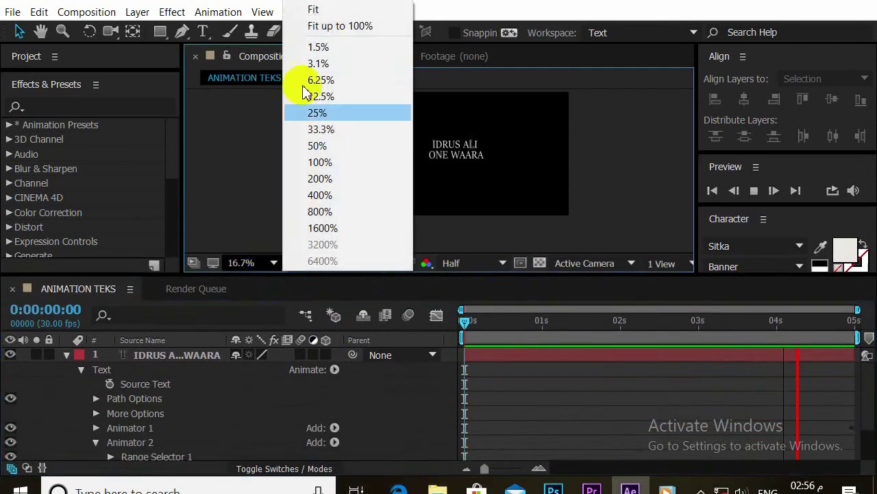
left_click(323, 112)
left_click_drag(427, 272, 517, 312)
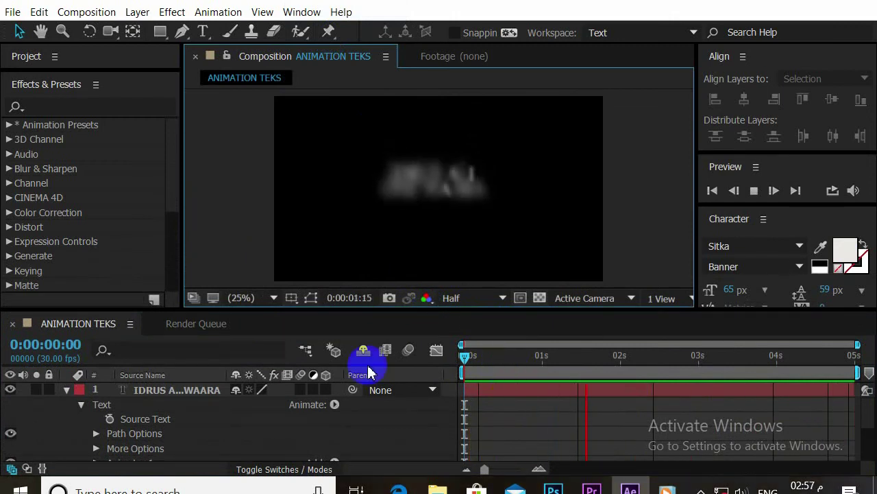
Step: Resize the timeline and viewer, and expand Animator 1's Range Selector 1 to show Random Seed
left_click_drag(287, 312, 286, 289)
scroll(868, 449, "down", 3)
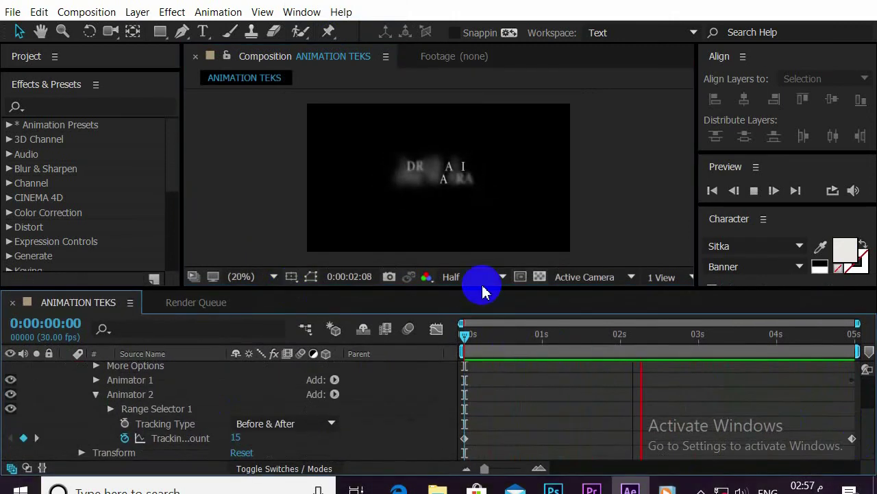
left_click_drag(482, 291, 521, 323)
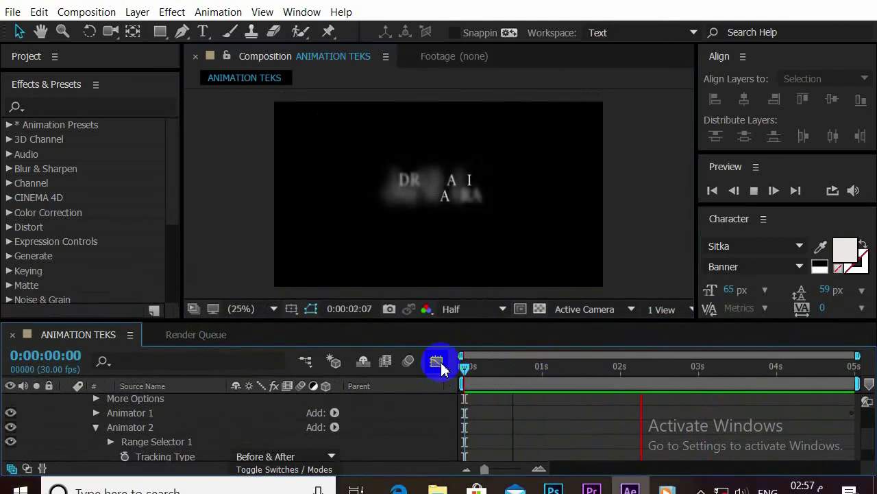
left_click(96, 412)
scroll(784, 434, "down", 3)
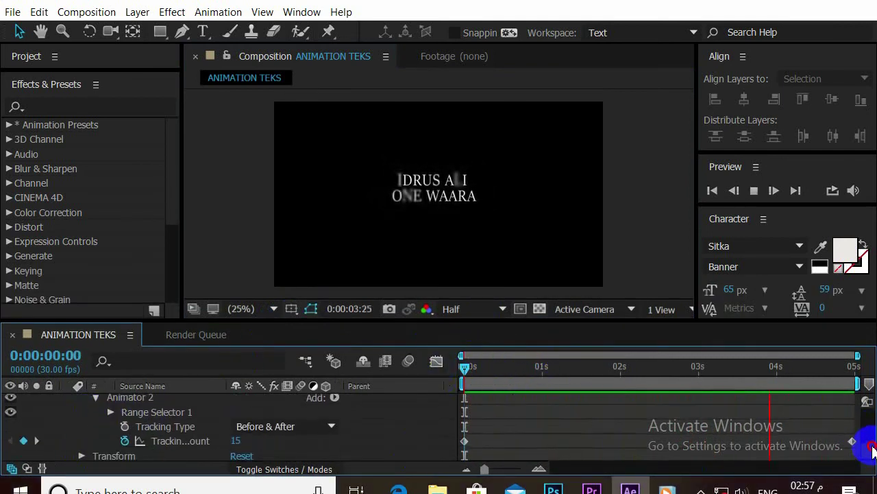
scroll(634, 456, "up", 2)
scroll(867, 439, "up", 2)
left_click(99, 421)
scroll(867, 439, "down", 2)
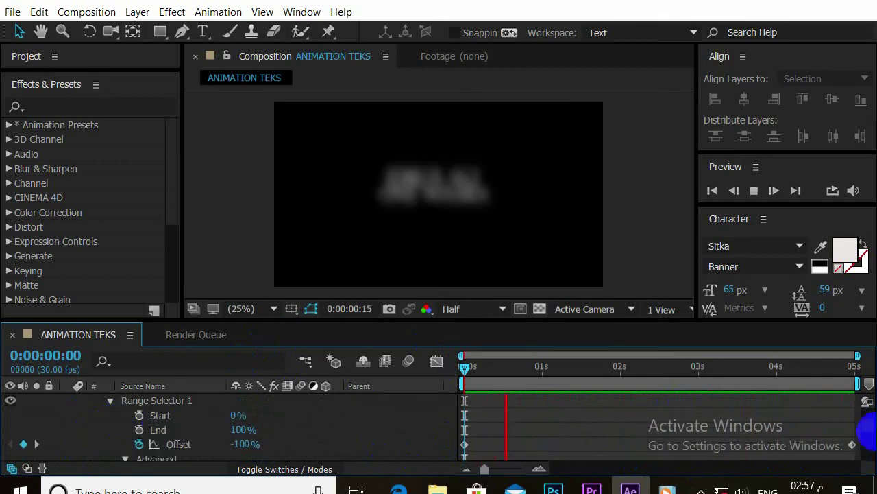
scroll(869, 435, "down", 2)
scroll(862, 432, "down", 3)
scroll(850, 442, "down", 3)
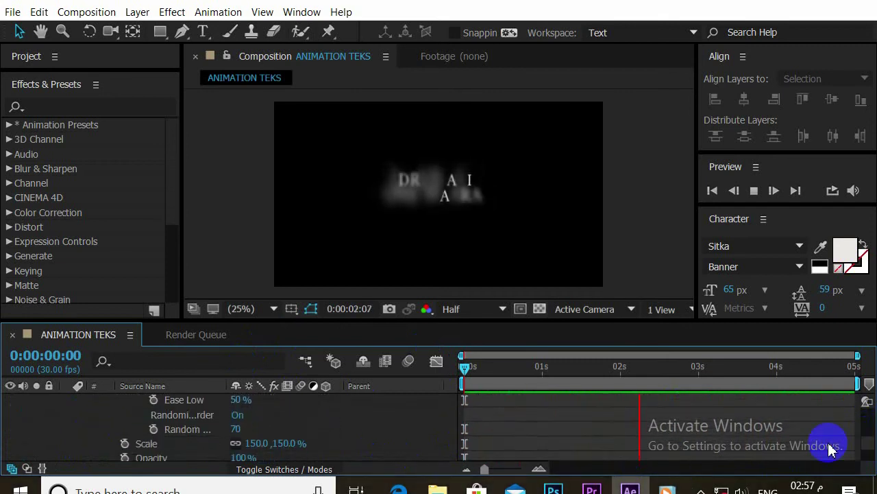
Step: Change the Random Seed from 70 to 43 and restart the preview
left_click(593, 381)
left_click_drag(235, 428, 226, 428)
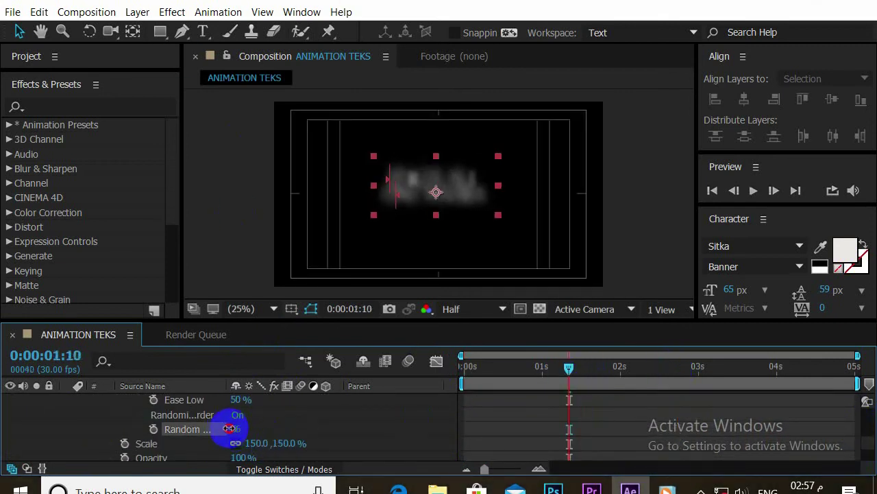
left_click(334, 361)
key("space")
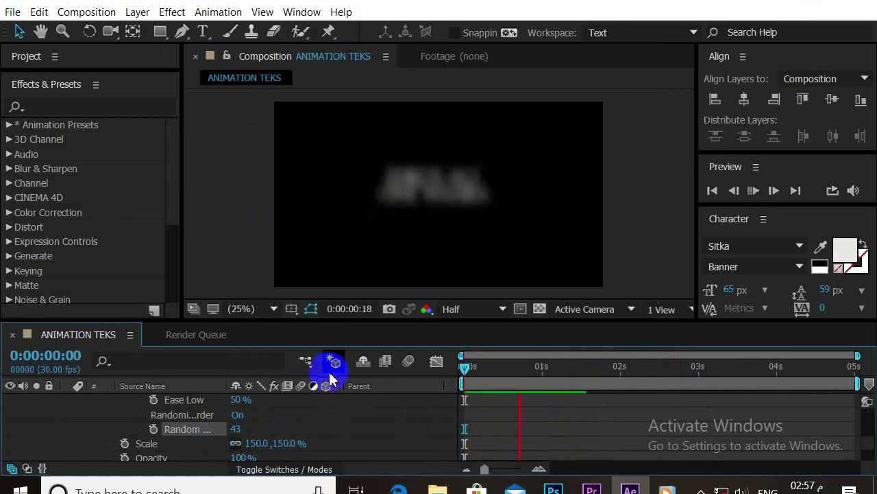
Step: Replay the preview several times, ending on the fully sharpened two-line title
left_click(737, 366)
key("space")
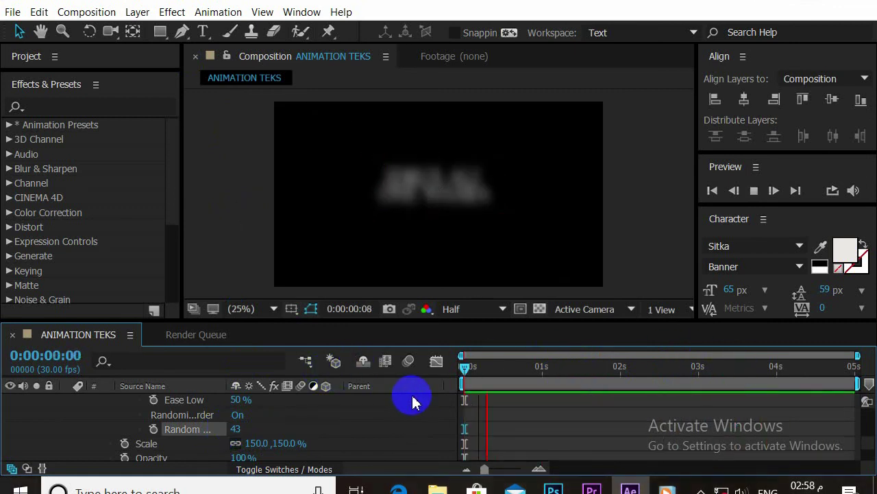
left_click(504, 391)
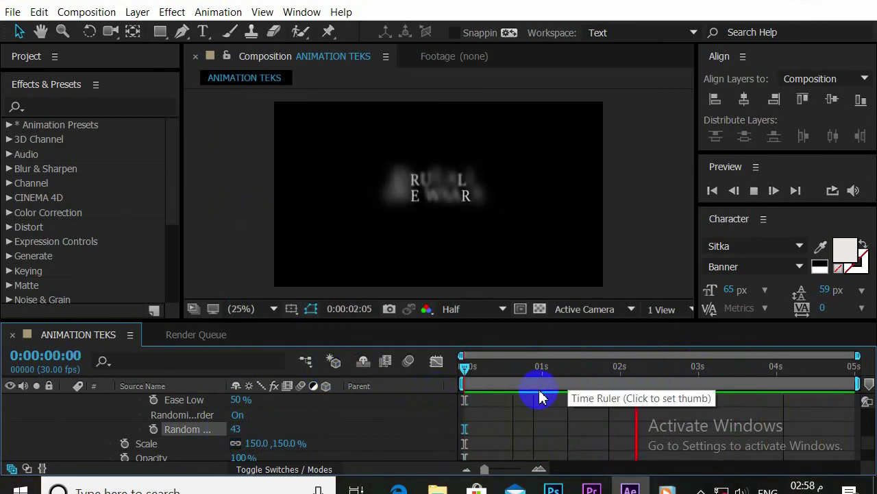
left_click(500, 384)
left_click(459, 388)
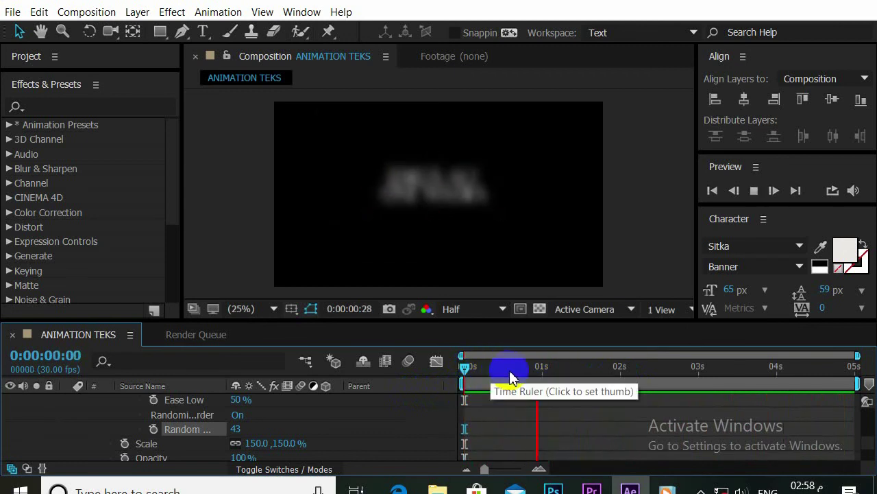
left_click(804, 420)
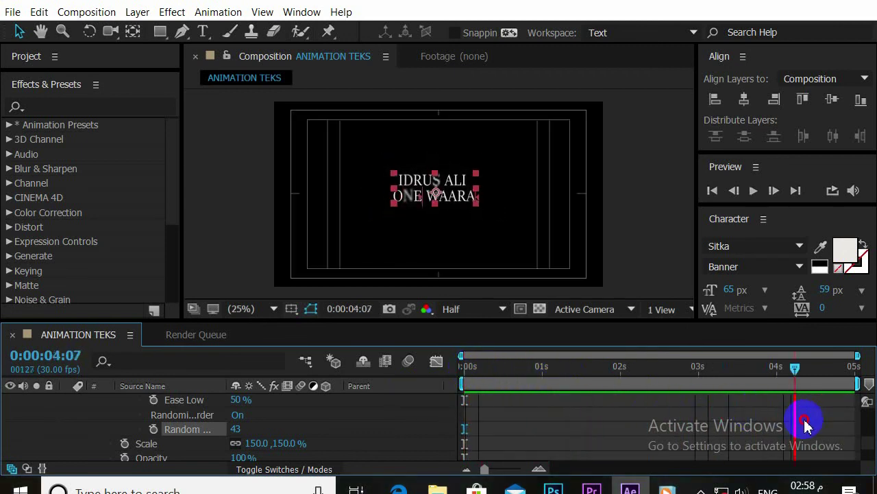
key("space")
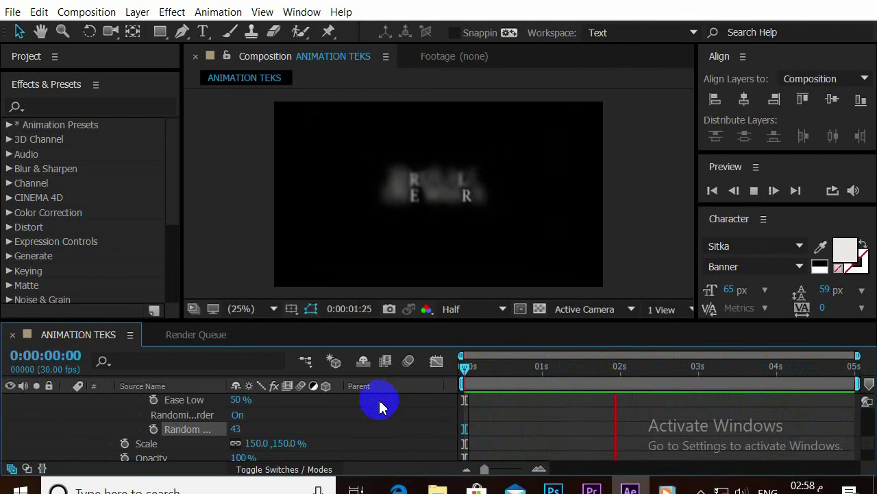
left_click(854, 403)
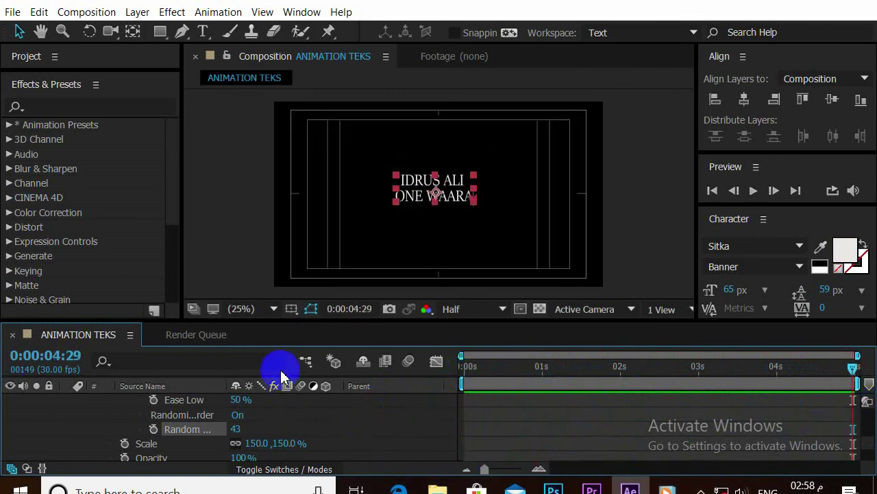
Step: Collapse and select the text layer, then precompose it as IDRUS ALI ONE WAARA Comp 1
mouse_move(294, 323)
left_mouse_down()
mouse_move(309, 357)
mouse_move(301, 309)
left_mouse_up()
scroll(862, 394, "up", 5)
scroll(862, 394, "up", 5)
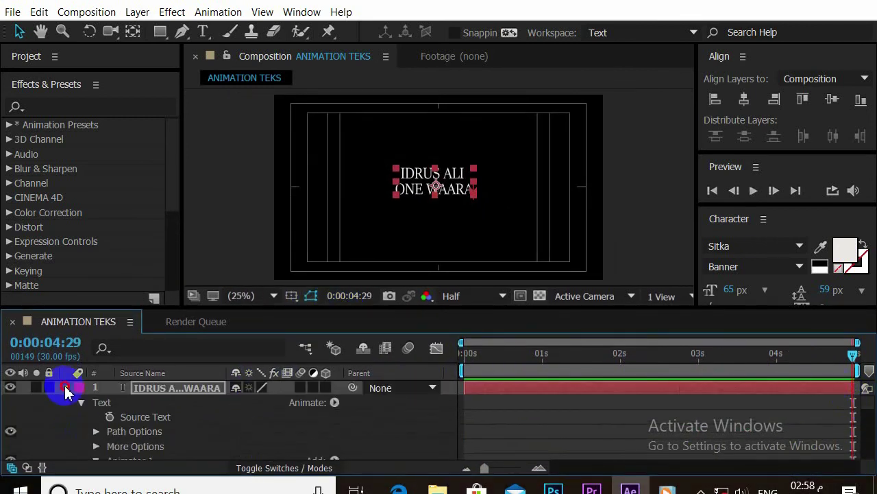
left_click(65, 388)
left_click(198, 428)
left_click(196, 389)
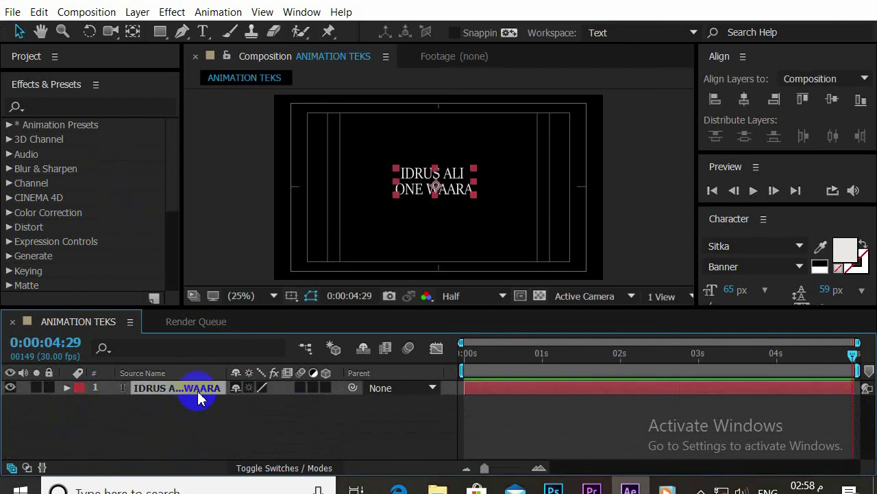
key("ctrl+shift+c")
left_click(527, 365)
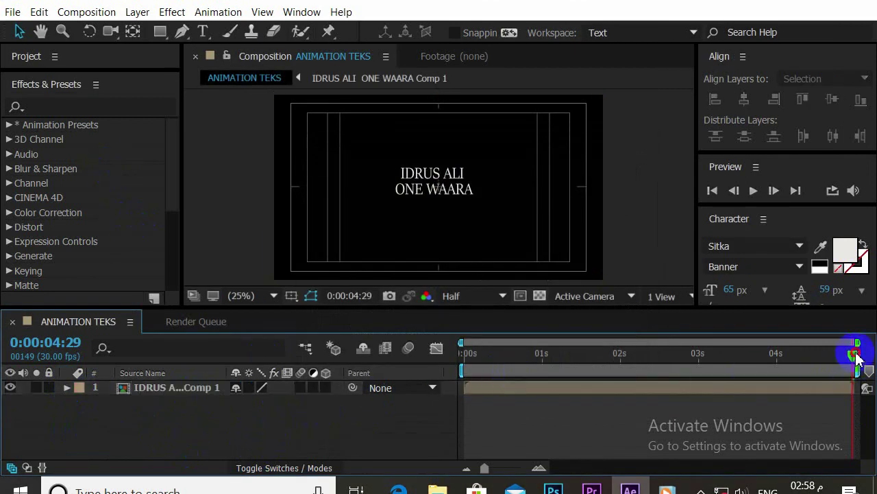
Step: Preview the precomposed animation at Full resolution
key("space")
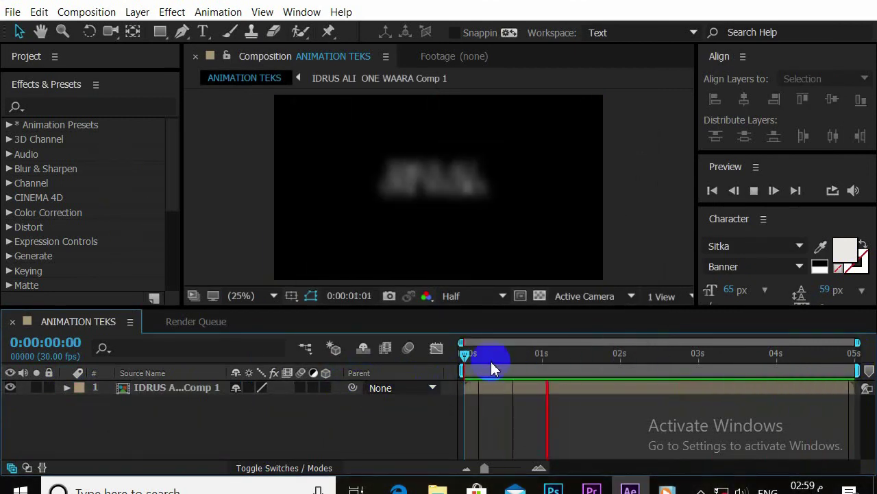
left_click(480, 296)
left_click(477, 333)
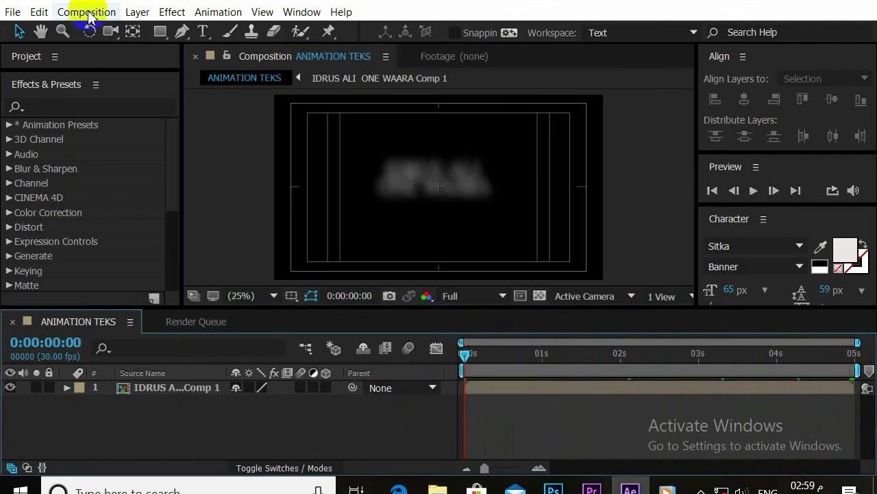
Step: Add the ANIMATION TEKS composition to the Render Queue
left_click(12, 11)
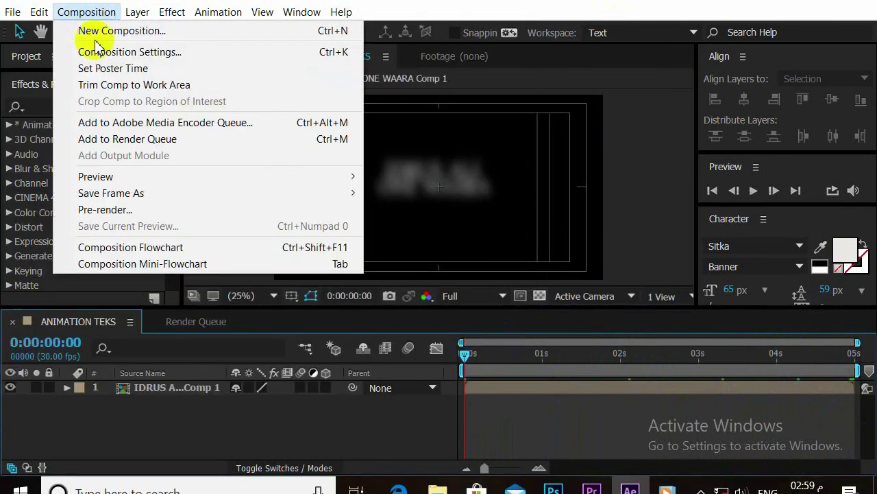
left_click(251, 415)
left_click(87, 11)
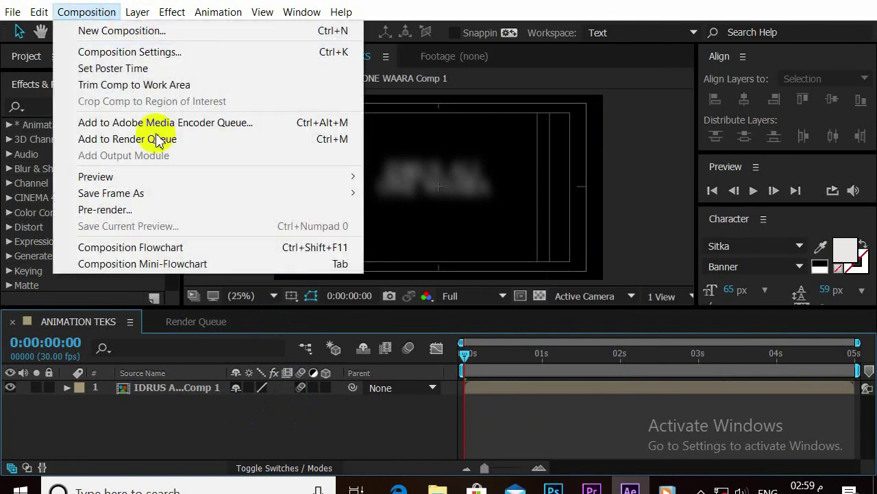
left_click(158, 139)
Step: Set the output module to AVI with the Intel IYUV codec and Low resize quality
left_click(144, 436)
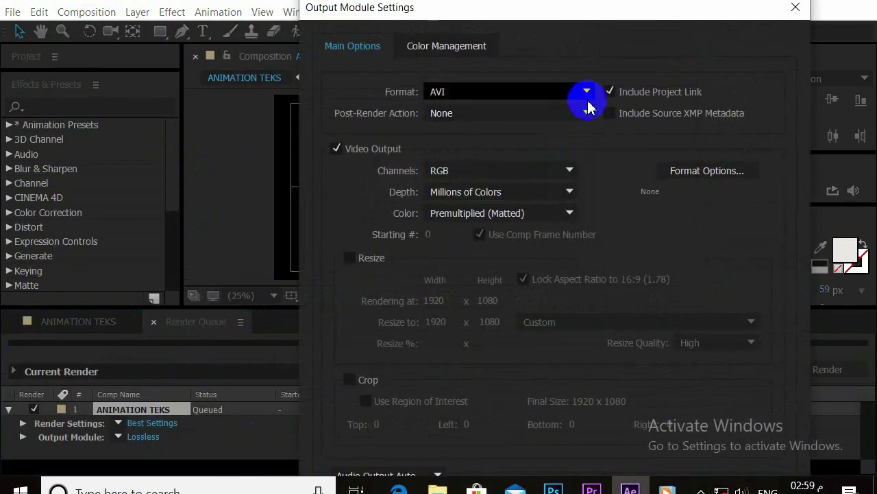
left_click(707, 171)
left_click(247, 112)
left_click(196, 180)
left_click(233, 425)
left_click(349, 258)
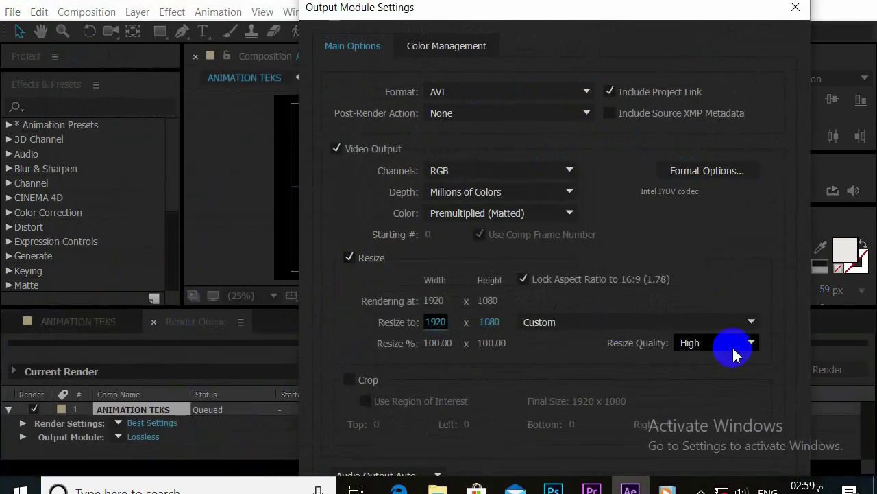
left_click(734, 348)
left_click(713, 360)
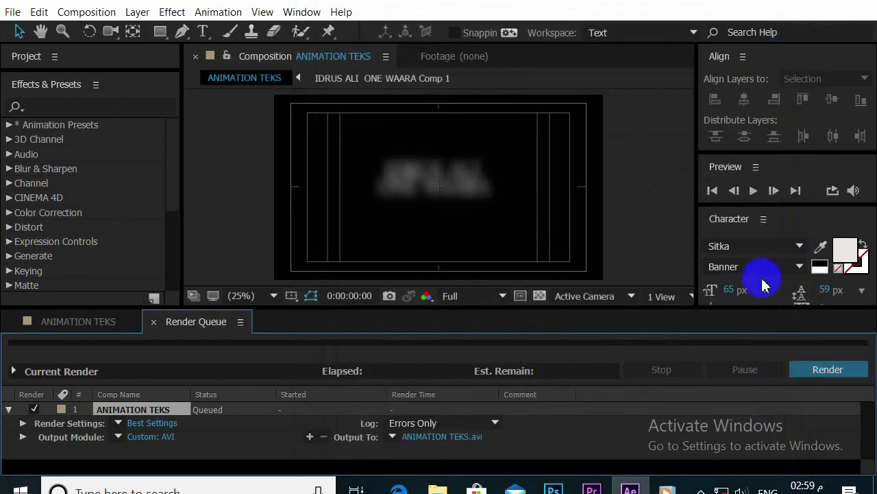